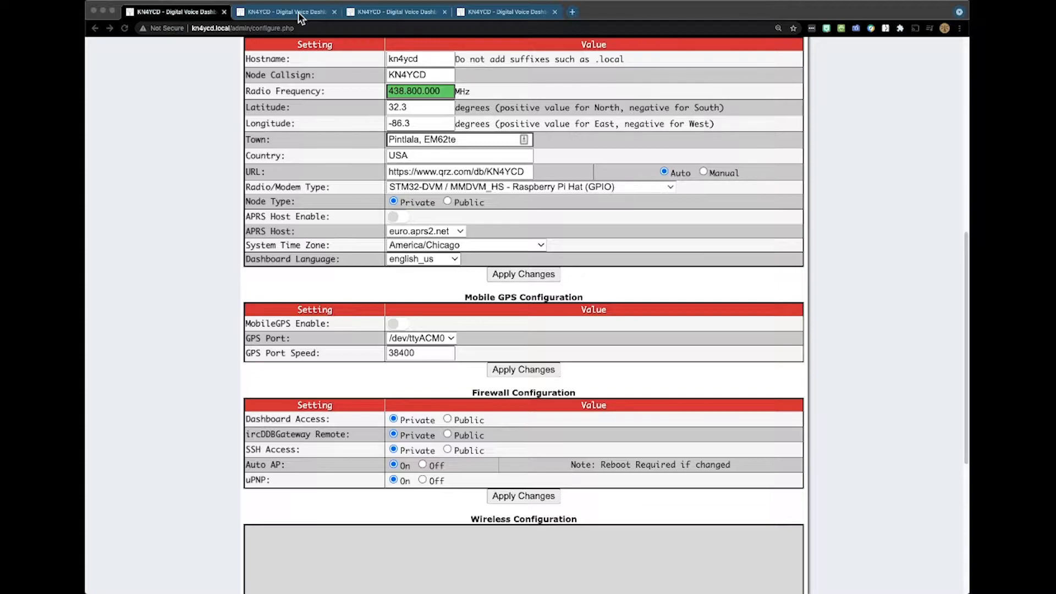
# - Switch to the fobakula node's configuration page and look over its control software, MMDVMHost and general settings
pyautogui.click(299, 12)
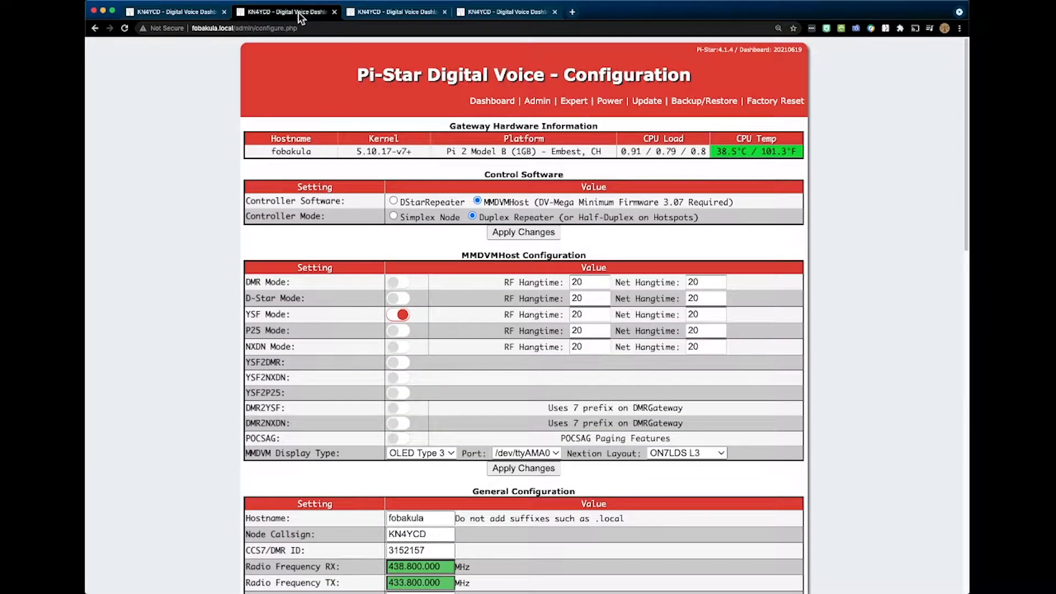
pyautogui.scroll(-2, 248, 66)
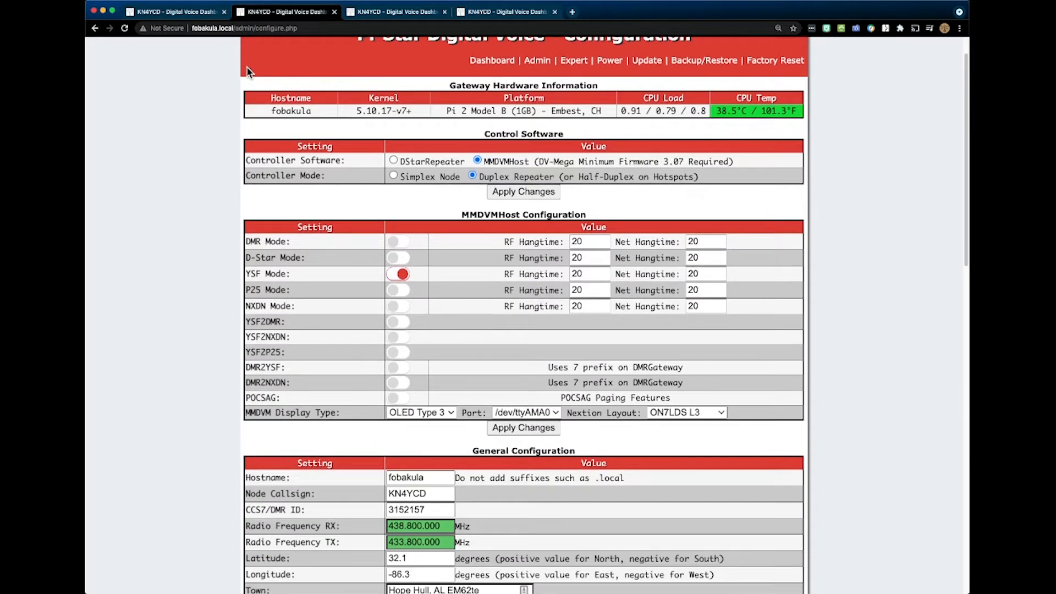
pyautogui.scroll(-5, 248, 71)
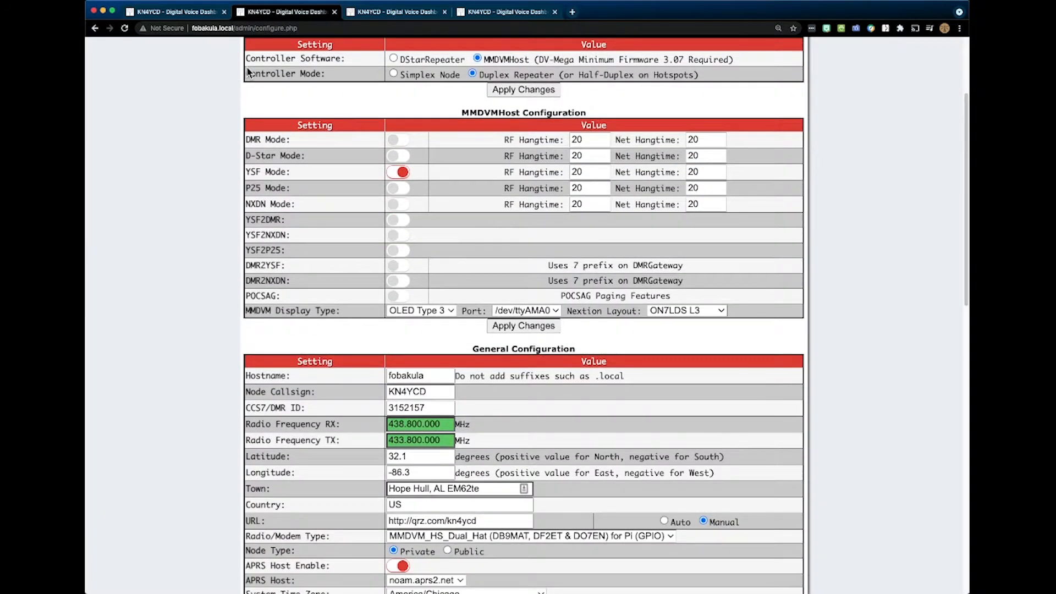
pyautogui.scroll(-19, 249, 71)
pyautogui.scroll(3, 249, 69)
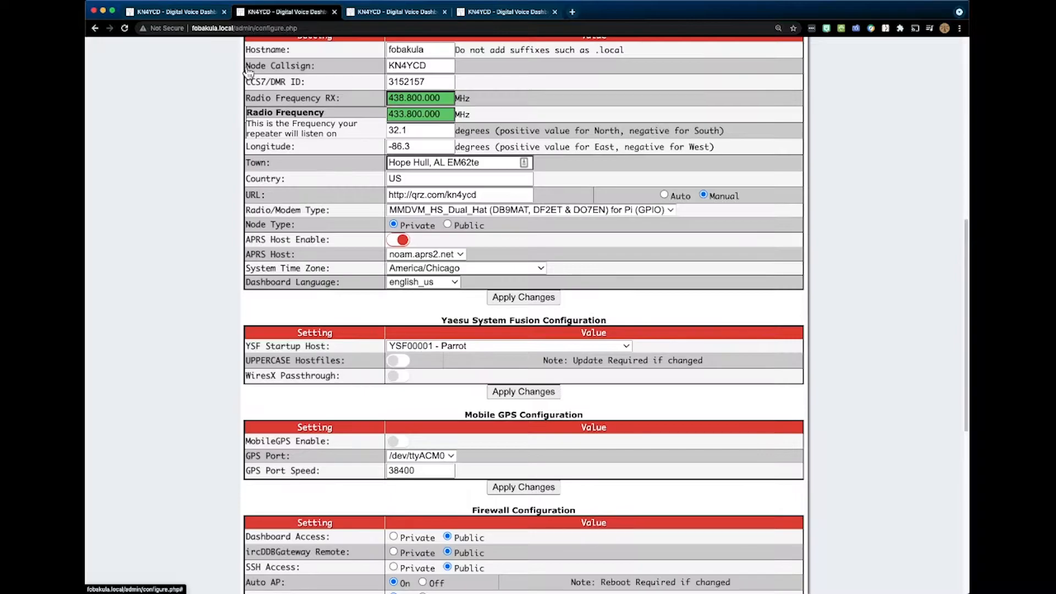
pyautogui.scroll(11, 249, 71)
pyautogui.scroll(7, 188, 70)
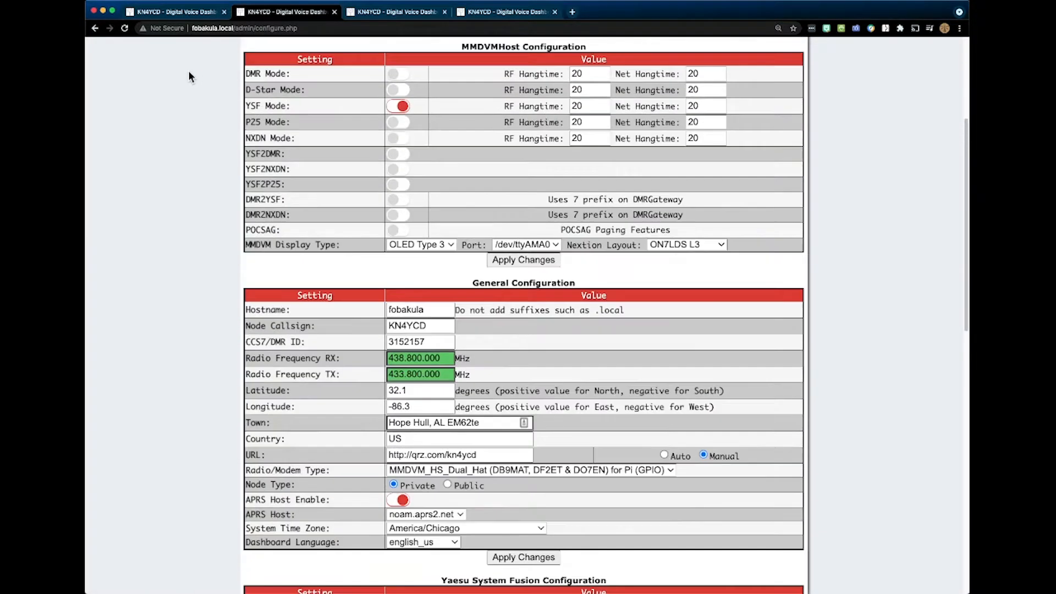
# - Examine the enabled digital modes, RX and TX frequencies, modem type and APRS host settings down to the Yaesu System Fusion section
pyautogui.scroll(-1, 188, 70)
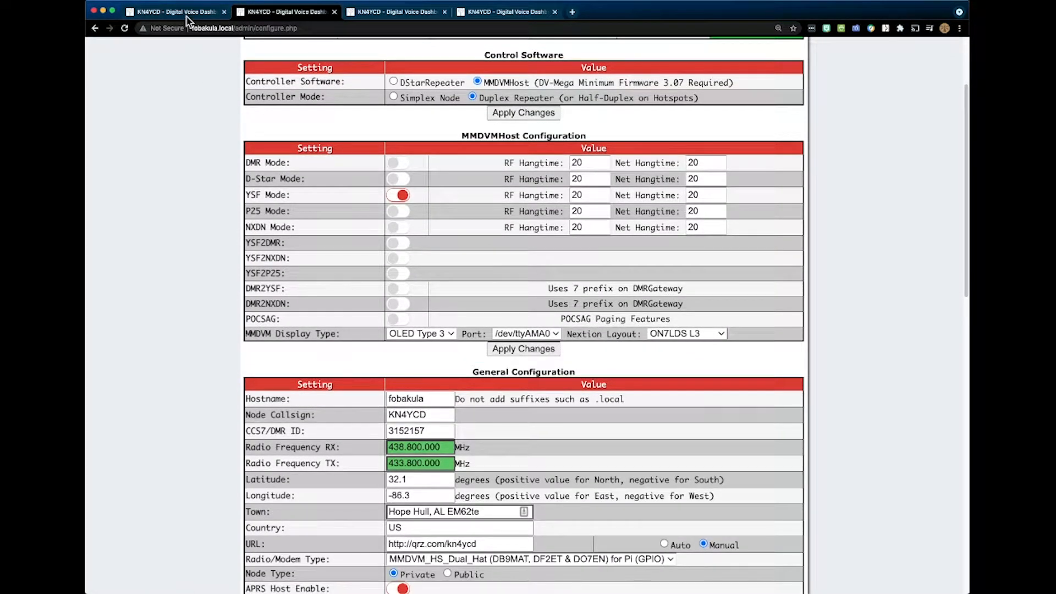
pyautogui.scroll(-4, 186, 54)
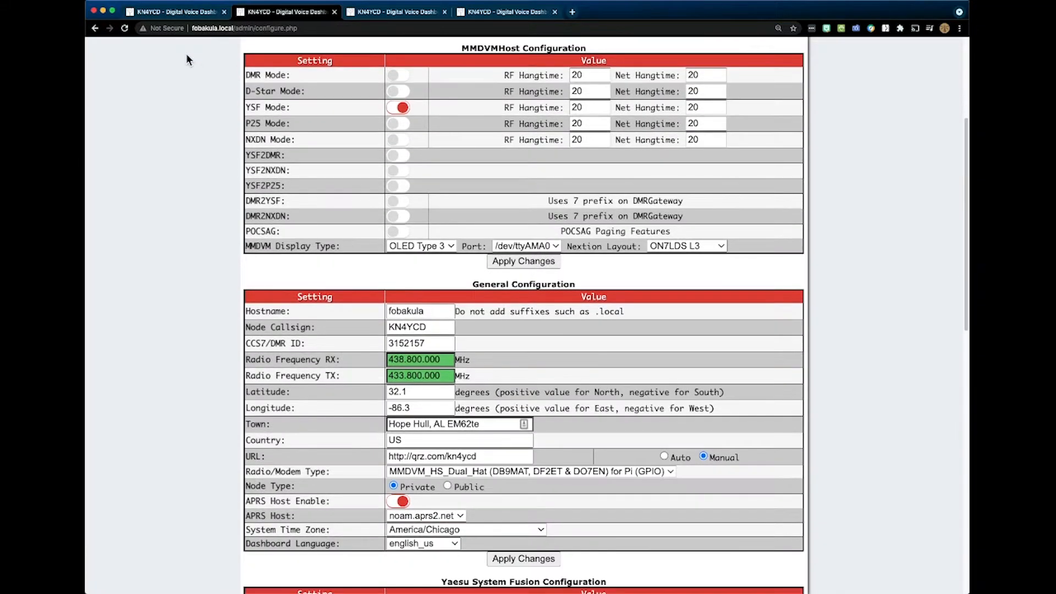
pyautogui.scroll(-5, 186, 54)
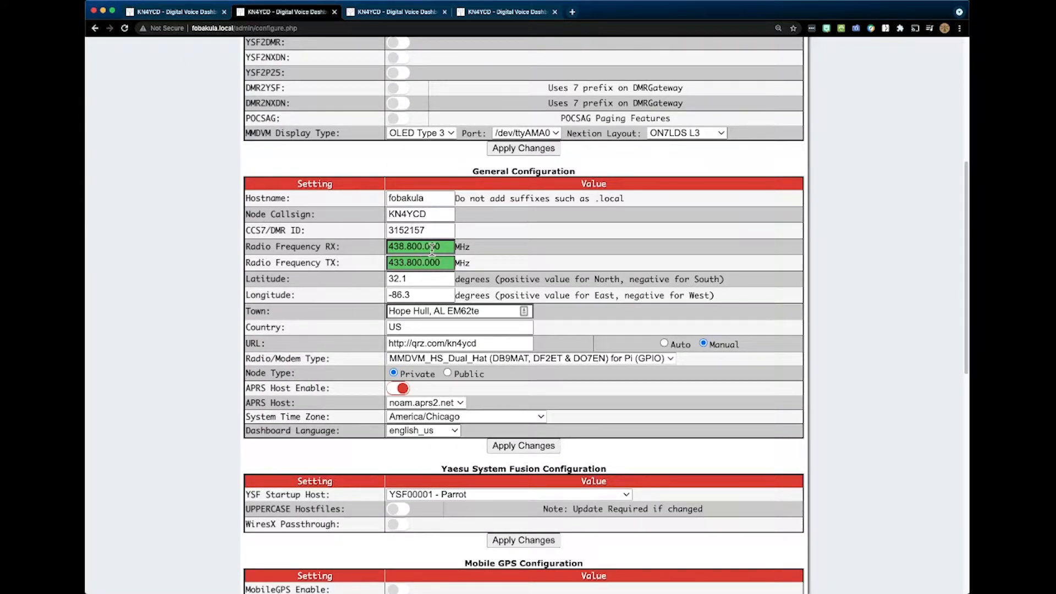
pyautogui.scroll(6, 471, 181)
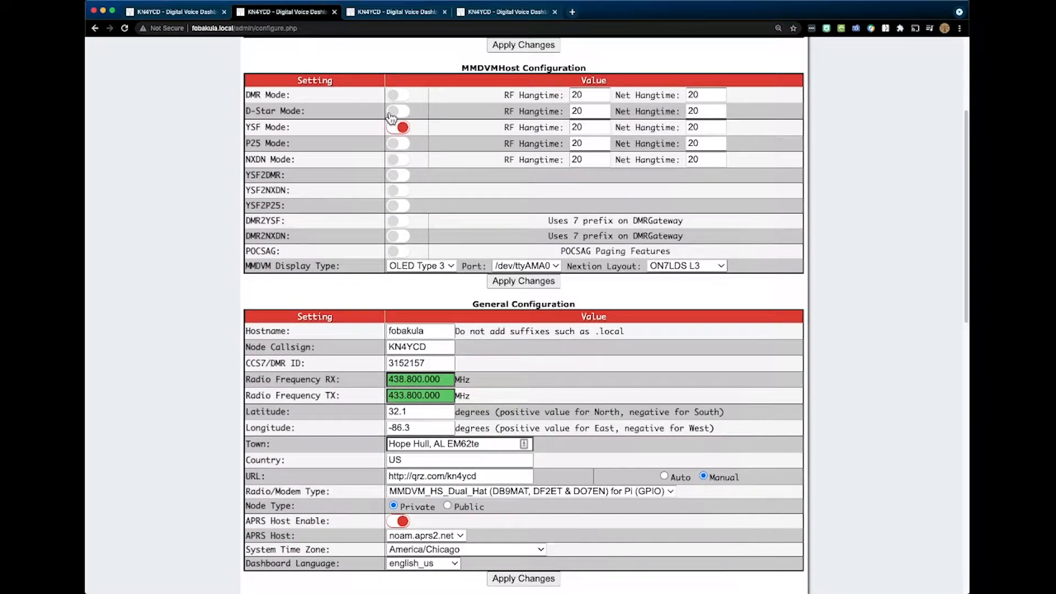
pyautogui.scroll(-4, 402, 189)
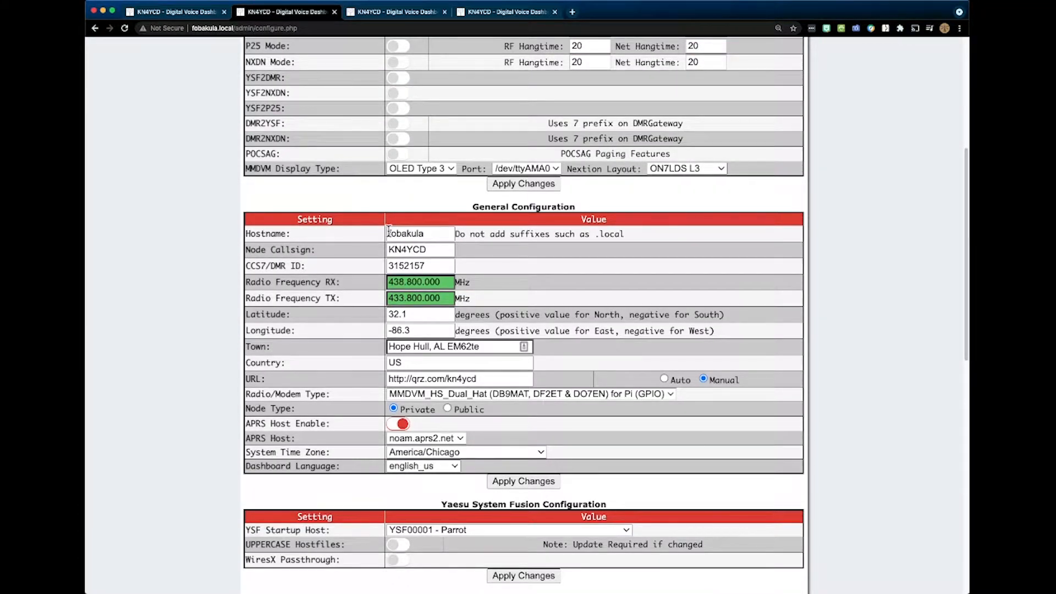
pyautogui.scroll(-5, 355, 276)
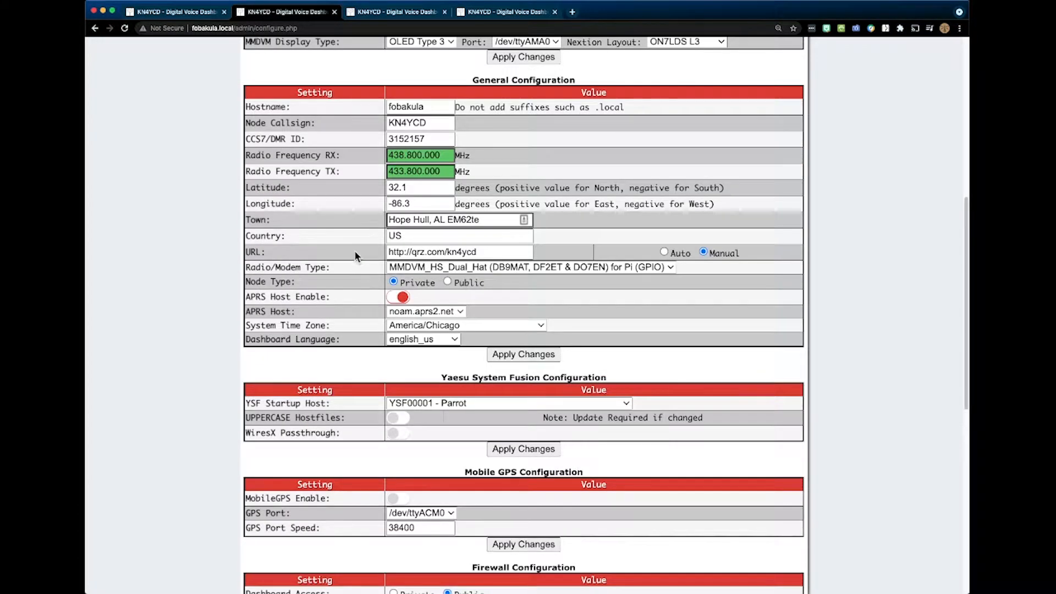
pyautogui.scroll(-1, 354, 250)
pyautogui.scroll(-3, 418, 254)
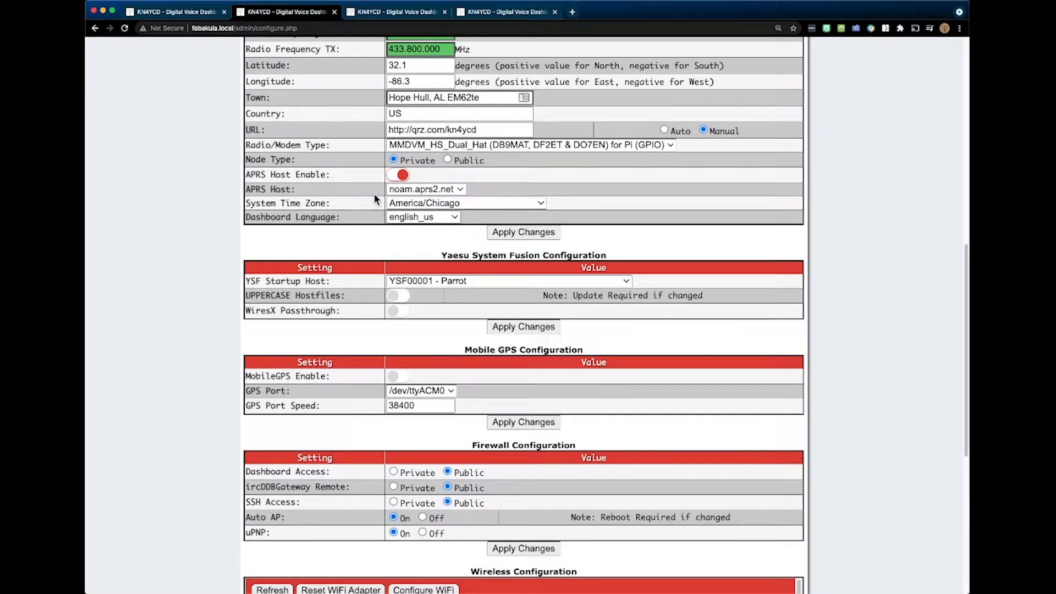
pyautogui.scroll(-2, 424, 193)
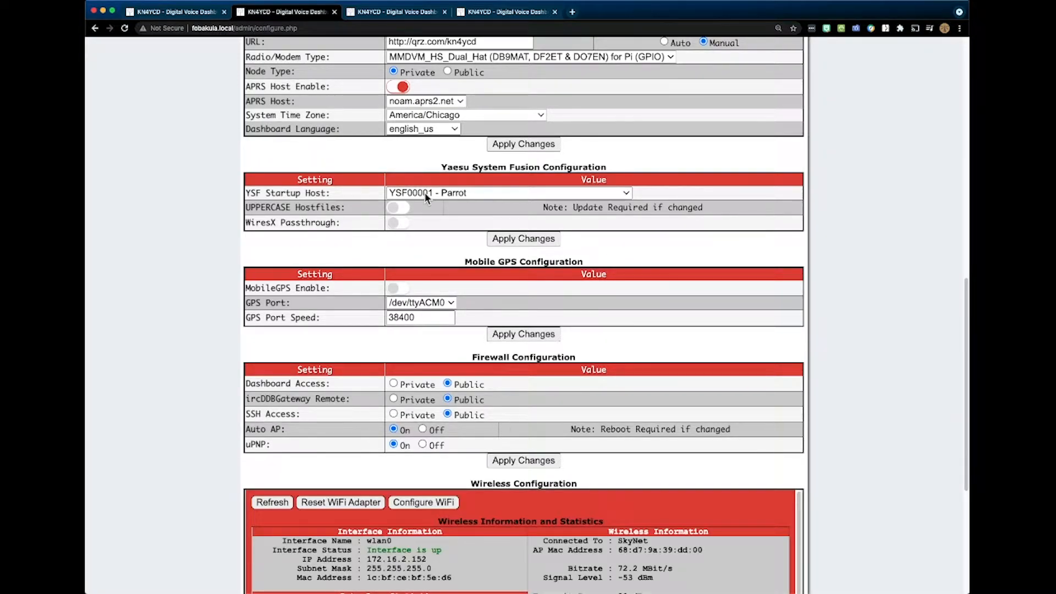
# - Browse the available YSF and FCS reflectors for the YSF Startup Host, then close the list without choosing another one
pyautogui.click(424, 193)
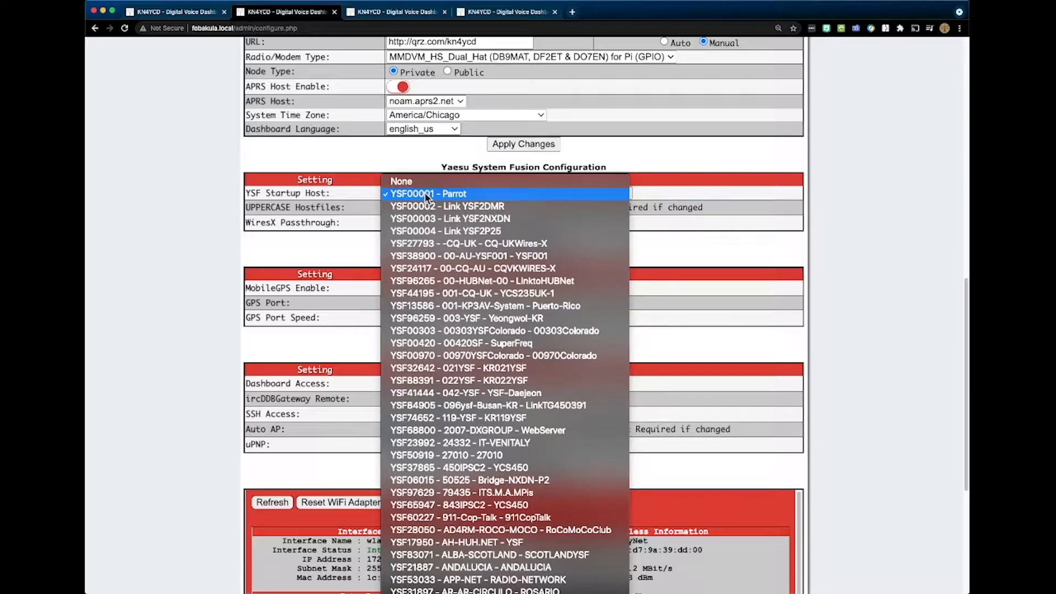
pyautogui.scroll(-5, 448, 225)
pyautogui.scroll(-5, 453, 233)
pyautogui.scroll(-20, 450, 233)
pyautogui.scroll(-20, 450, 234)
pyautogui.scroll(-20, 451, 233)
pyautogui.scroll(-20, 452, 237)
pyautogui.scroll(-7, 451, 232)
pyautogui.scroll(20, 451, 236)
pyautogui.scroll(-20, 452, 233)
pyautogui.scroll(-20, 453, 234)
pyautogui.scroll(-20, 453, 236)
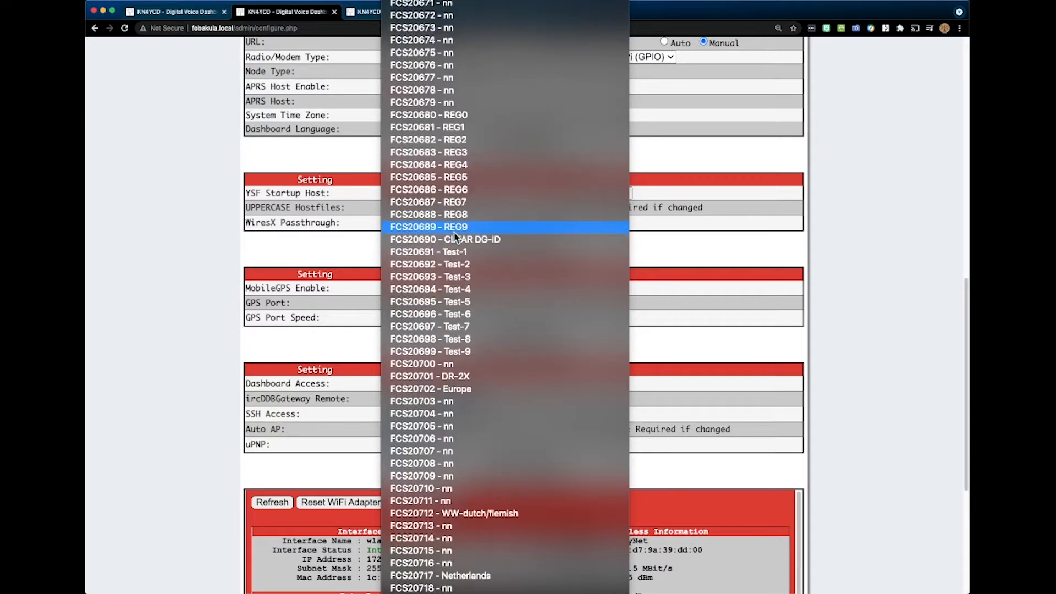
pyautogui.scroll(20, 454, 235)
pyautogui.scroll(-20, 455, 231)
pyautogui.scroll(20, 455, 230)
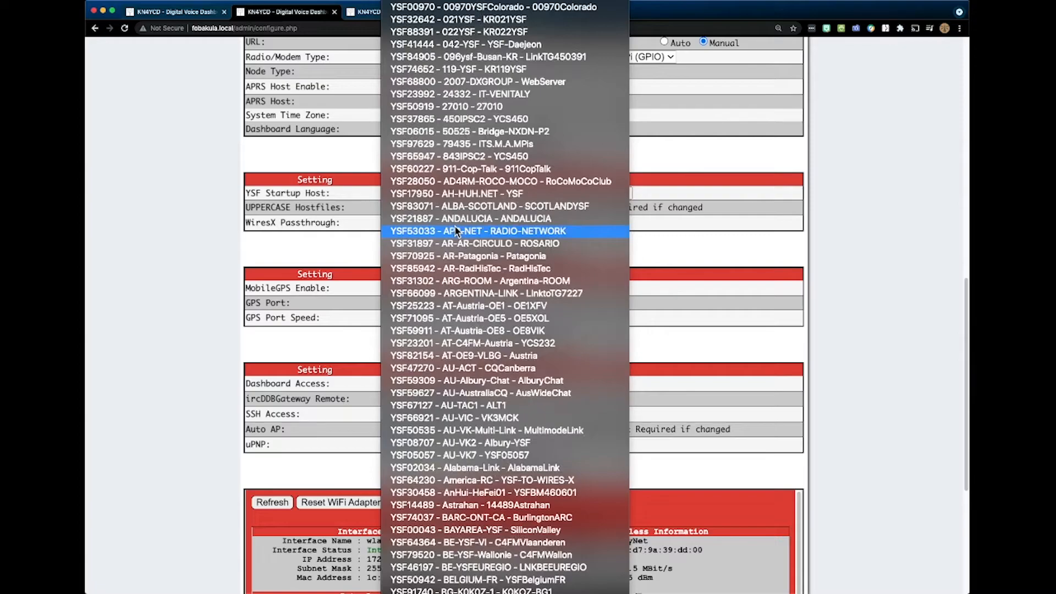
pyautogui.scroll(5, 455, 230)
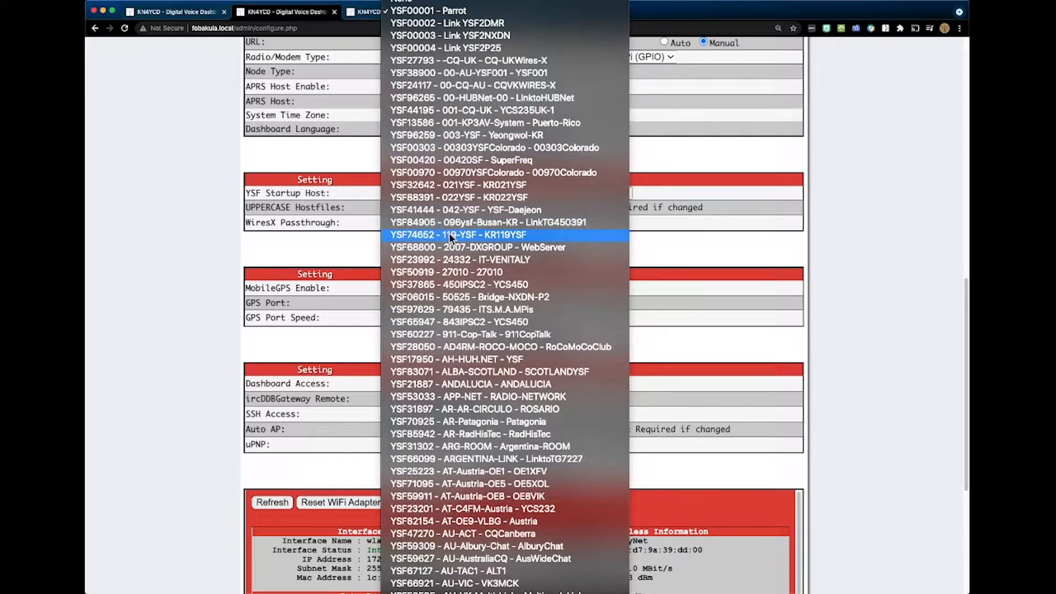
pyautogui.scroll(-15, 454, 233)
pyautogui.scroll(-5, 457, 234)
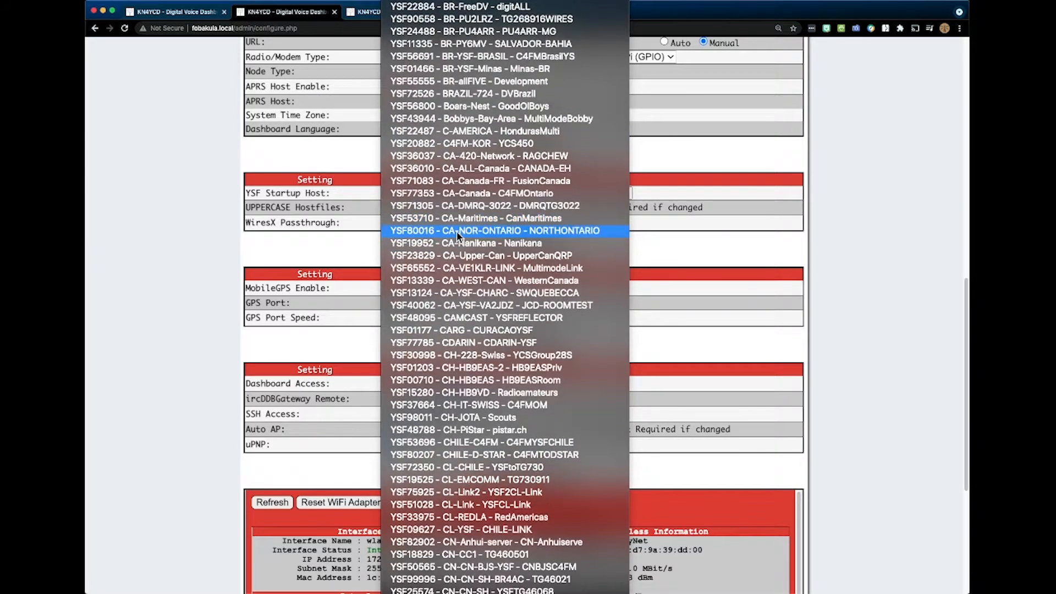
pyautogui.scroll(-5, 457, 231)
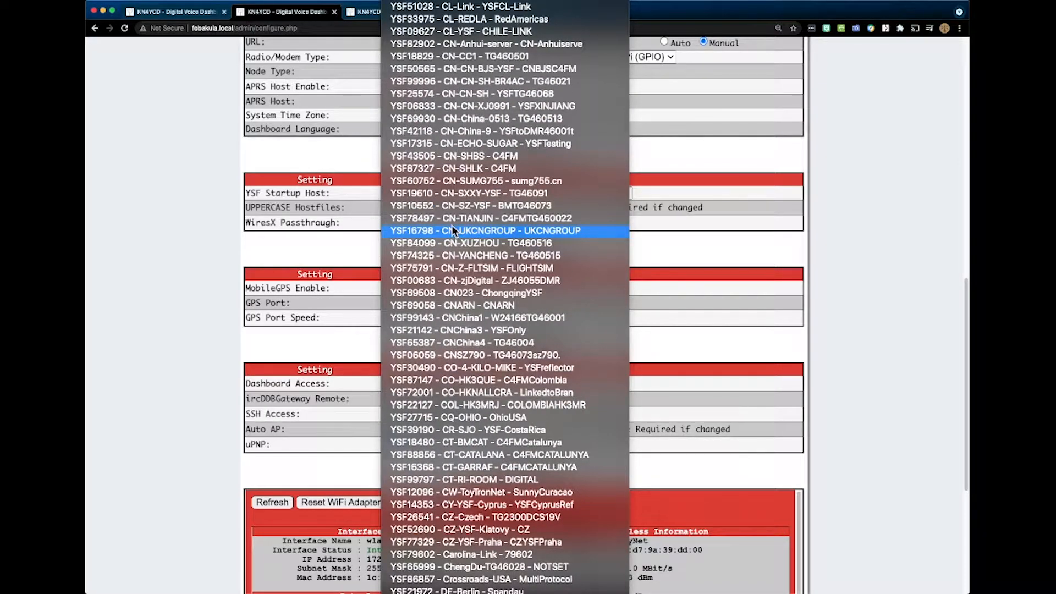
pyautogui.scroll(-20, 453, 229)
pyautogui.scroll(-15, 454, 227)
pyautogui.scroll(-18, 455, 219)
pyautogui.scroll(4, 457, 215)
pyautogui.scroll(20, 459, 214)
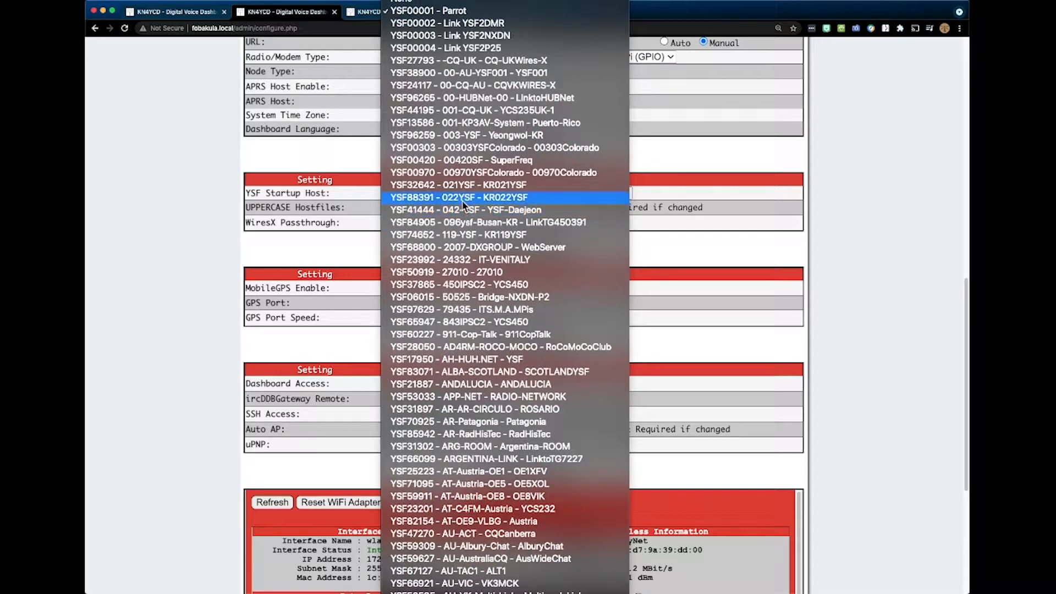
pyautogui.click(448, 12)
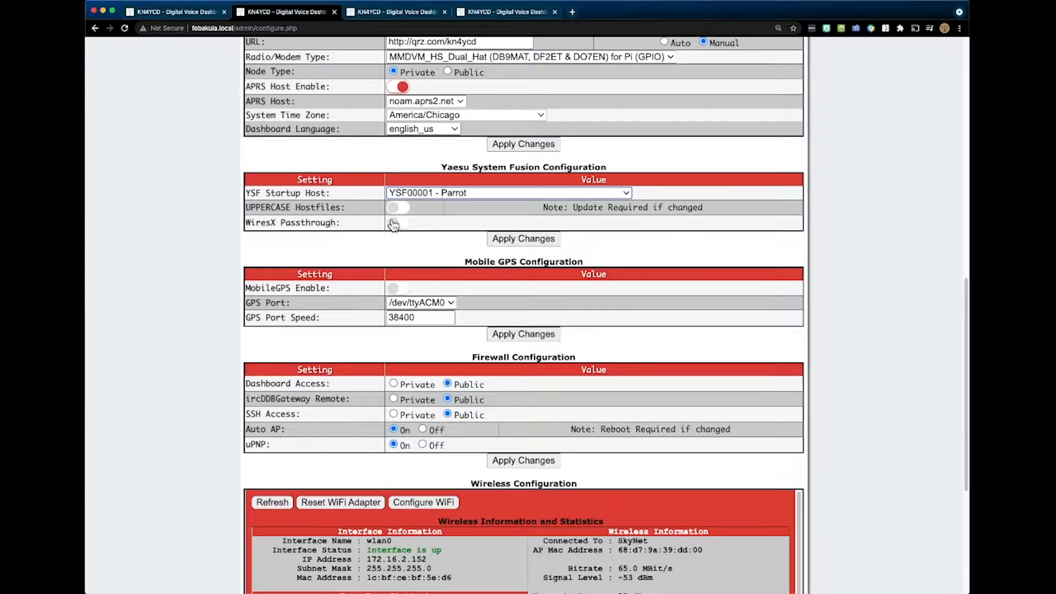
# - Review the System Fusion options, Mobile GPS, Firewall, Wireless and remote access password sections, then return to the page header
pyautogui.scroll(-3, 395, 226)
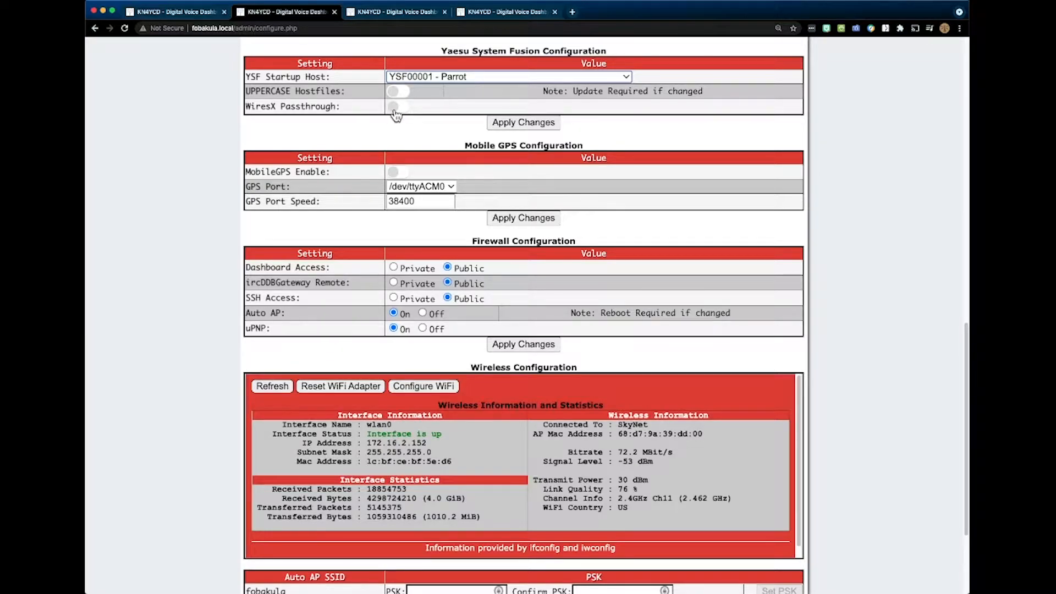
pyautogui.scroll(-1, 395, 114)
pyautogui.scroll(3, 413, 110)
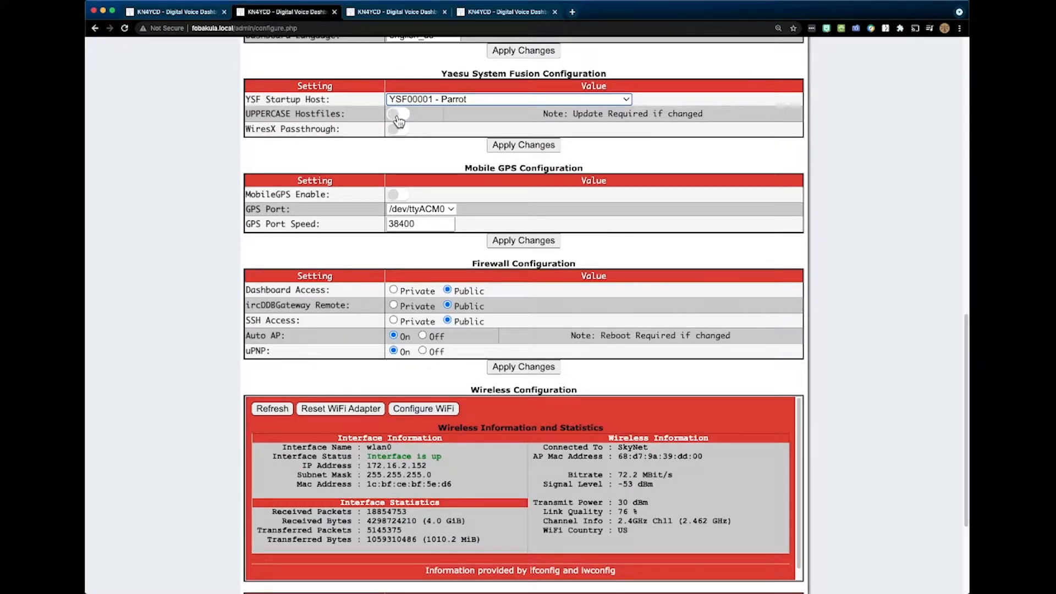
pyautogui.scroll(-1, 397, 127)
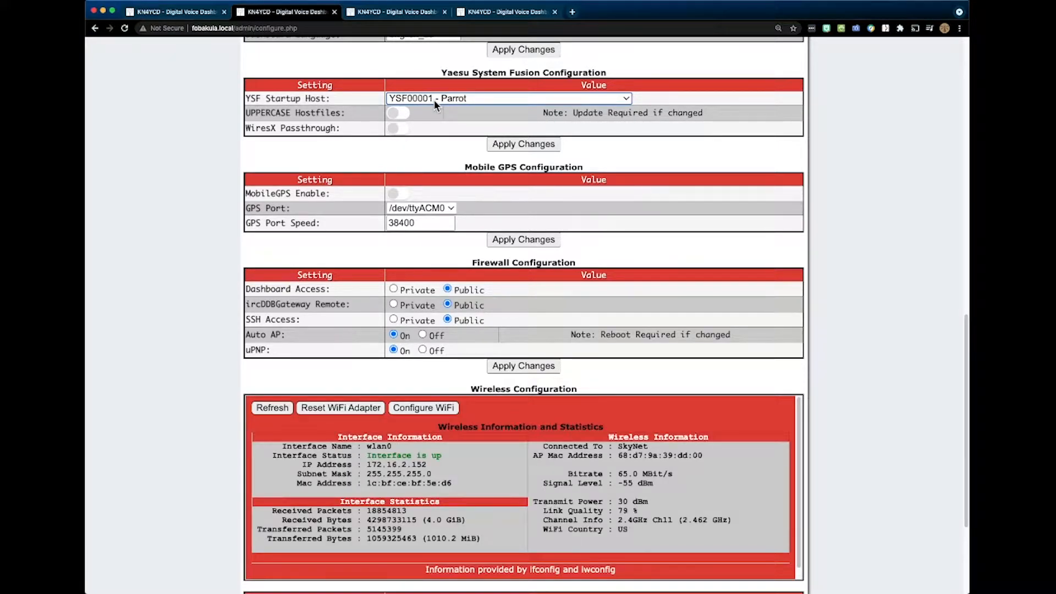
pyautogui.scroll(-5, 434, 101)
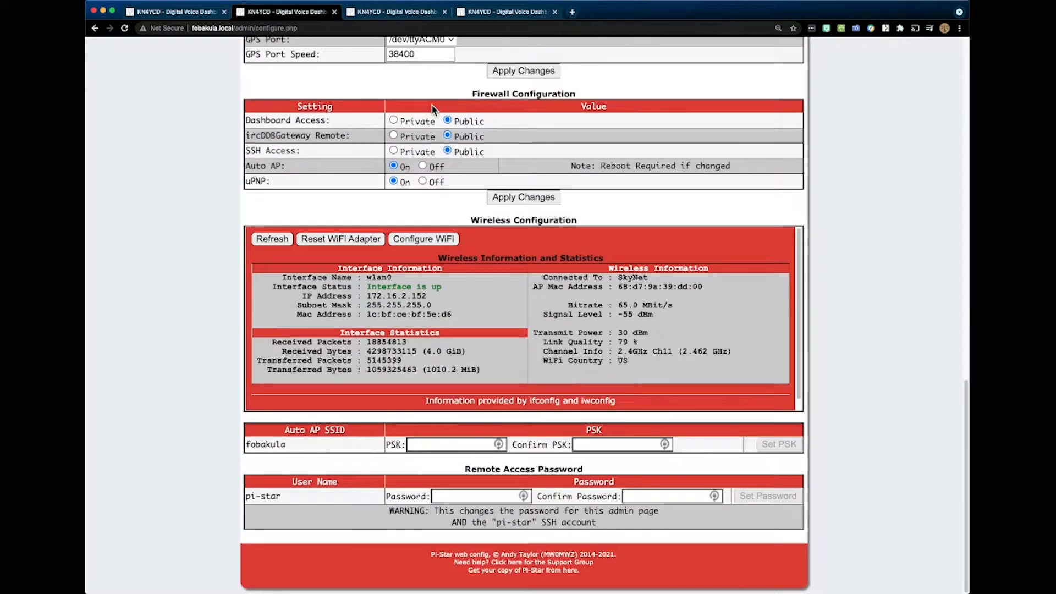
pyautogui.scroll(20, 424, 159)
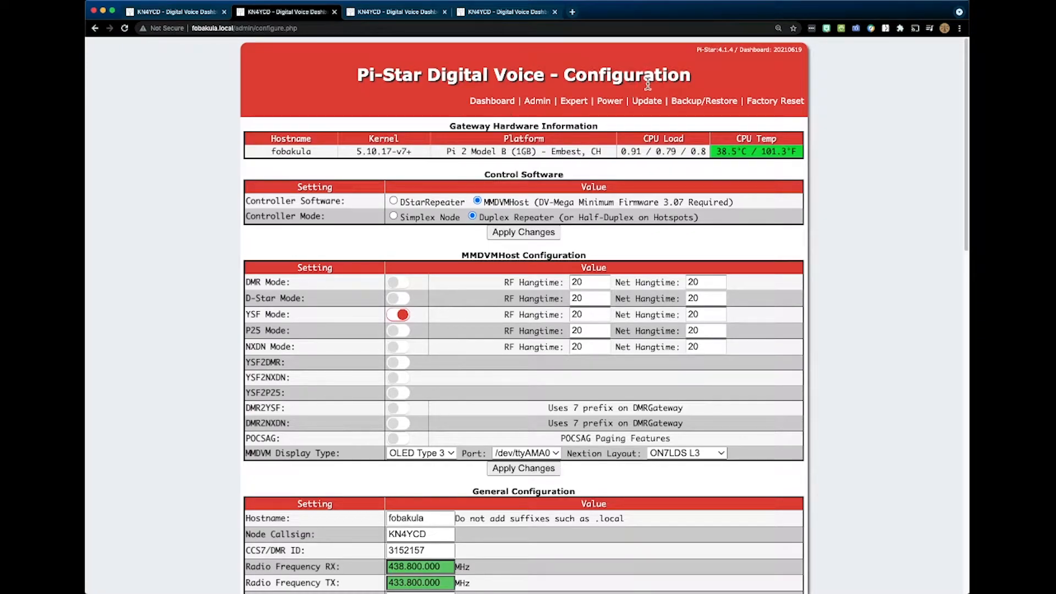
# - Open the YSF gateway quick editor among the expert editors and examine its General, Info, Network, FCS, Remote Commands, GPSD and APRS settings
pyautogui.click(580, 108)
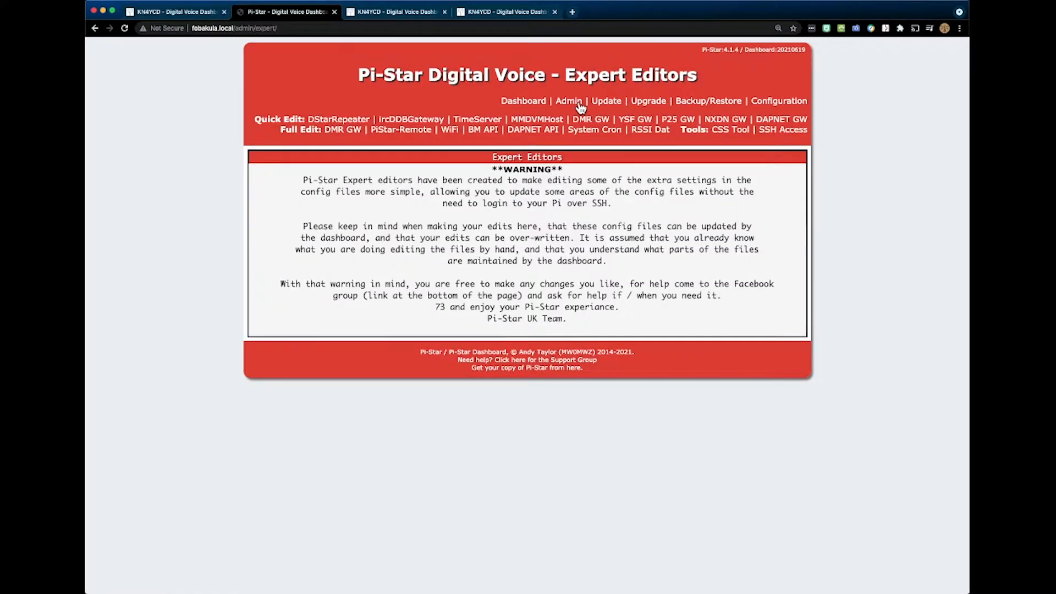
pyautogui.click(634, 123)
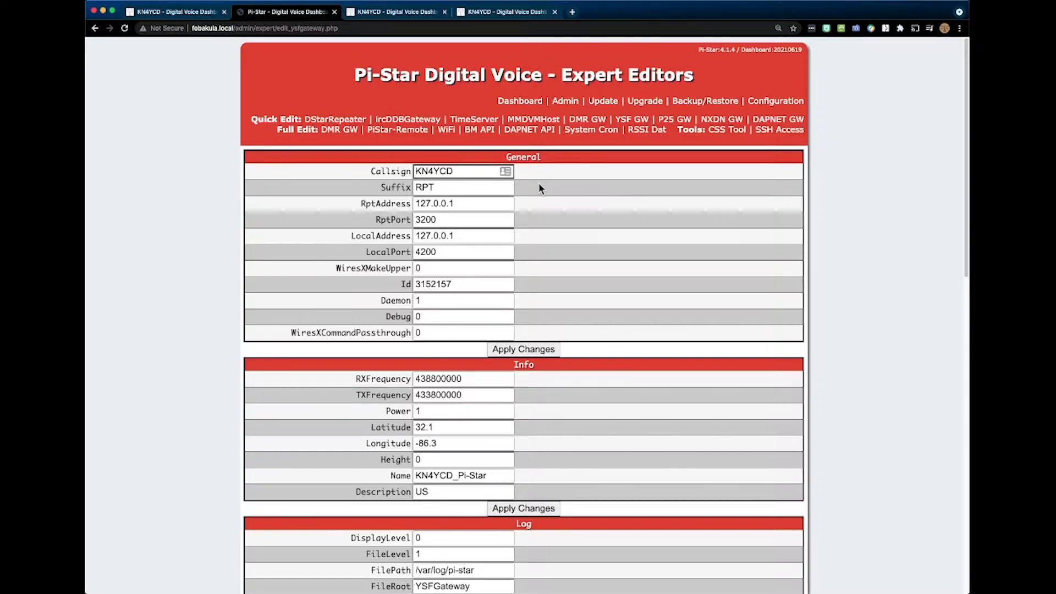
pyautogui.scroll(-4, 539, 187)
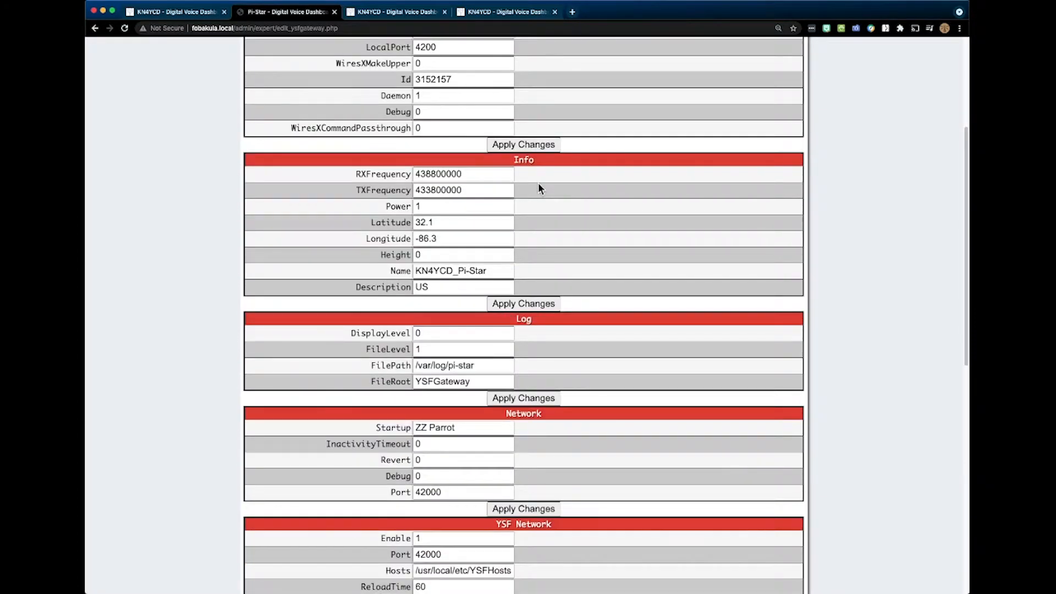
pyautogui.scroll(-2, 539, 187)
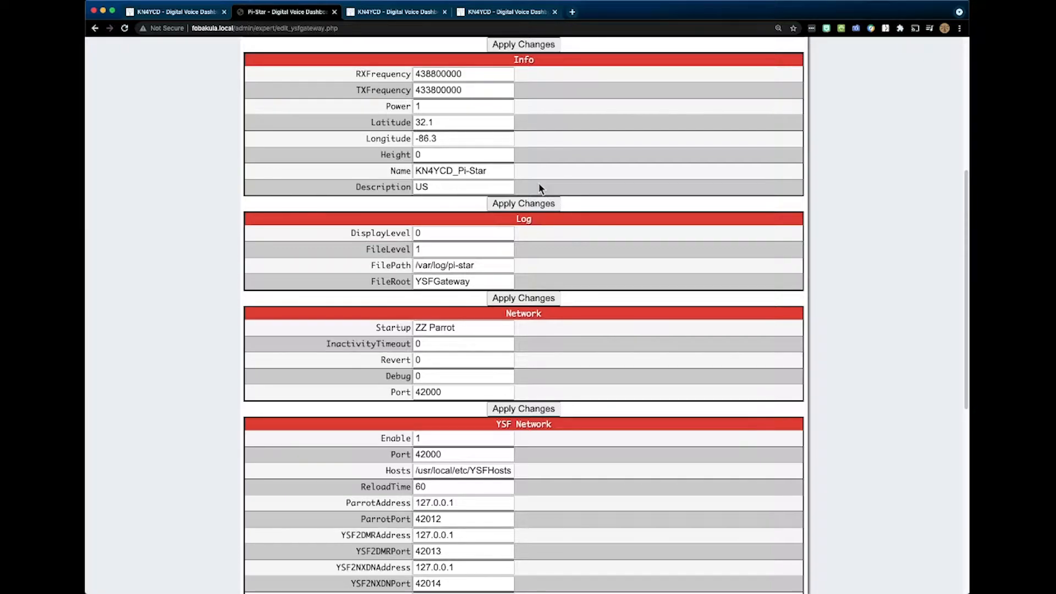
pyautogui.scroll(-1, 540, 187)
pyautogui.scroll(-3, 538, 188)
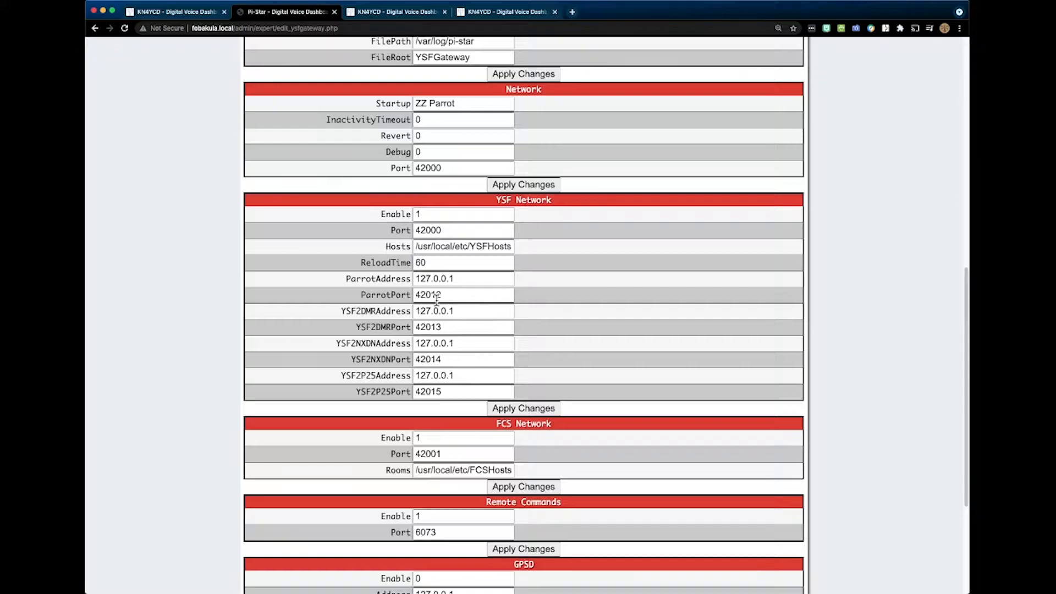
pyautogui.scroll(-3, 482, 242)
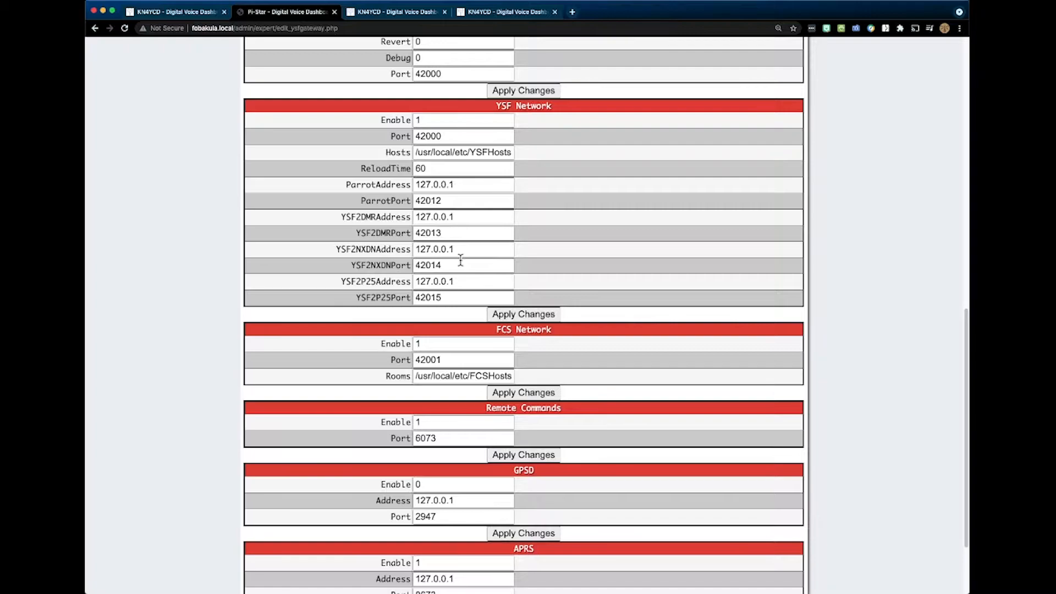
pyautogui.scroll(-1, 460, 261)
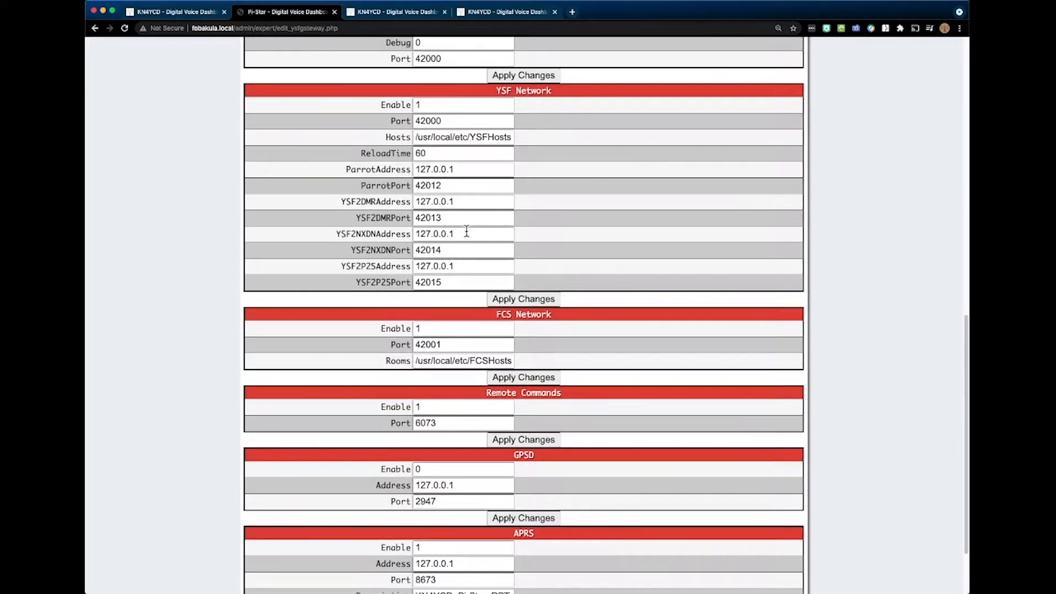
pyautogui.scroll(-5, 467, 232)
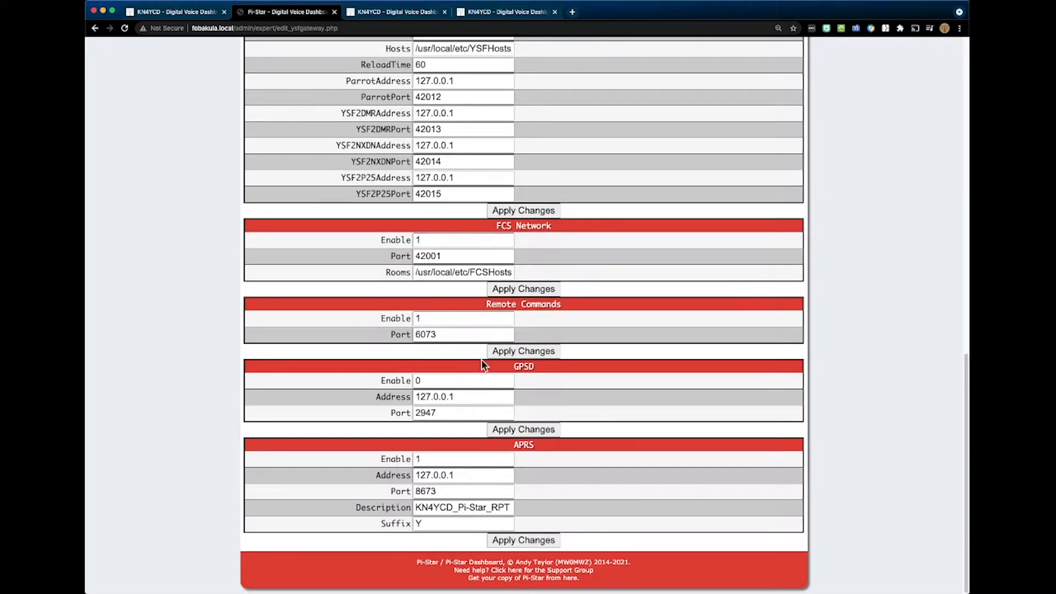
pyautogui.scroll(20, 487, 361)
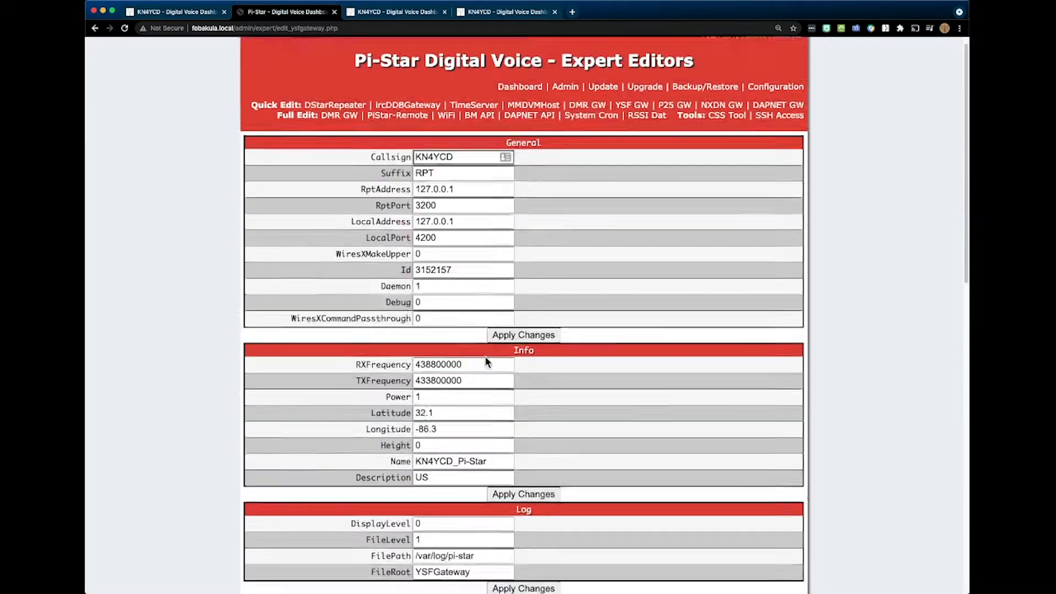
# - Switch to the fobdelta node's configuration and review its DMR mode, General, DMR, Mobile GPS, Firewall and Wireless sections, then return to the page header
pyautogui.click(399, 13)
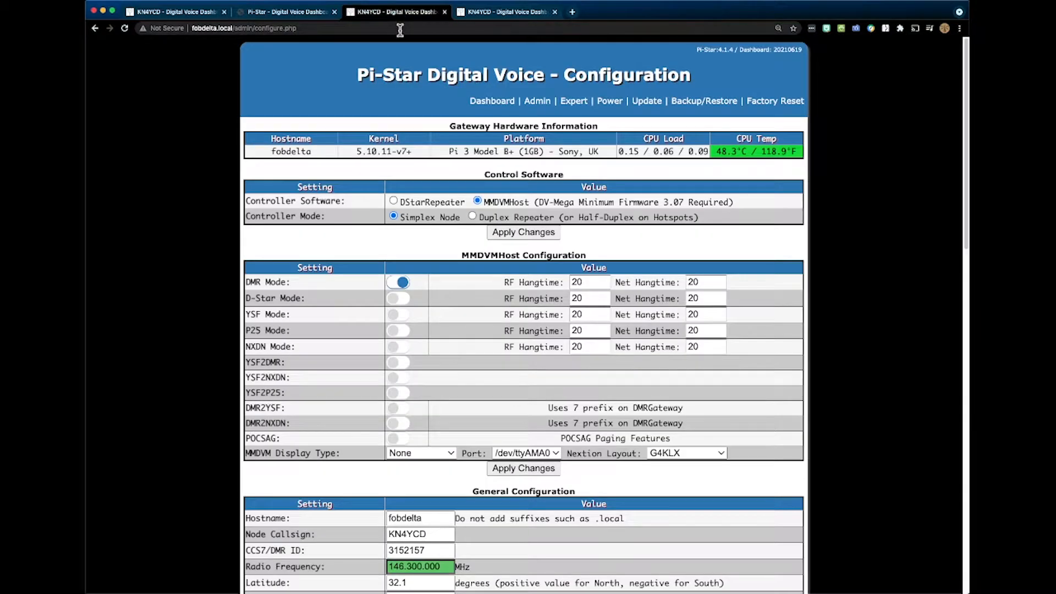
pyautogui.scroll(-1, 387, 117)
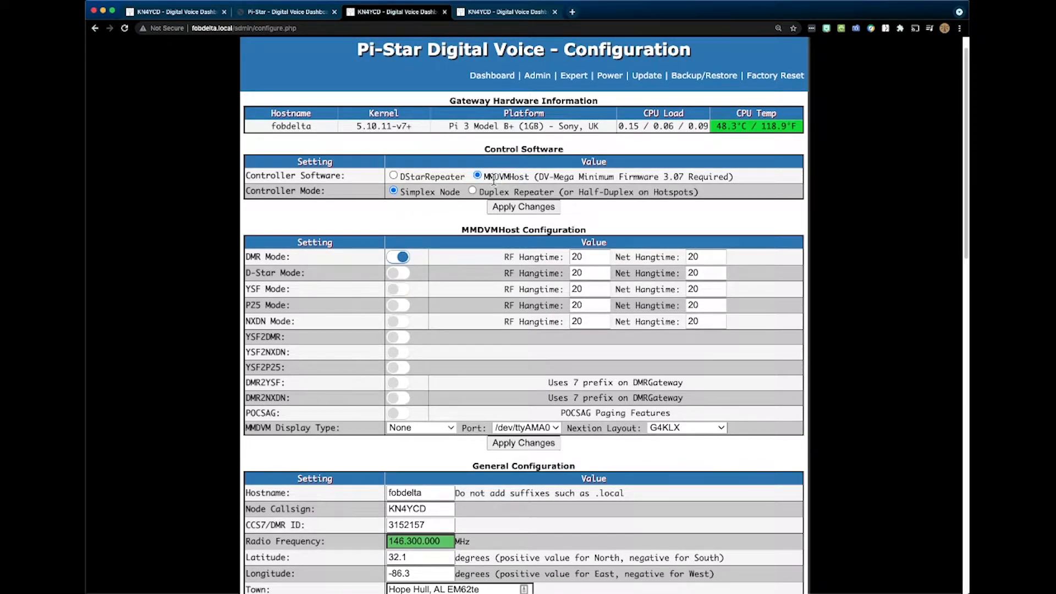
pyautogui.scroll(-5, 493, 180)
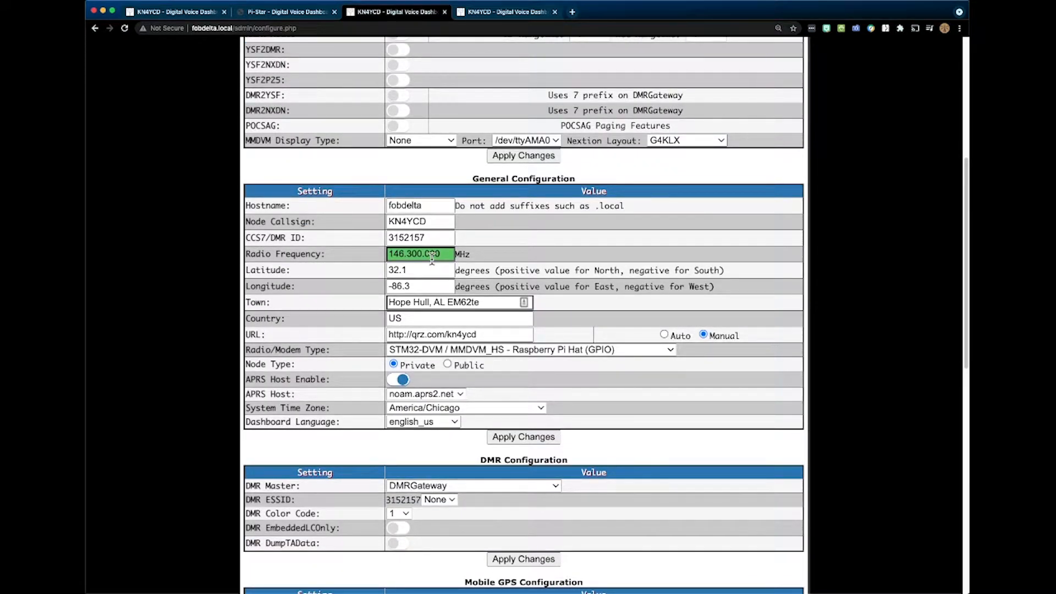
pyautogui.scroll(-5, 443, 288)
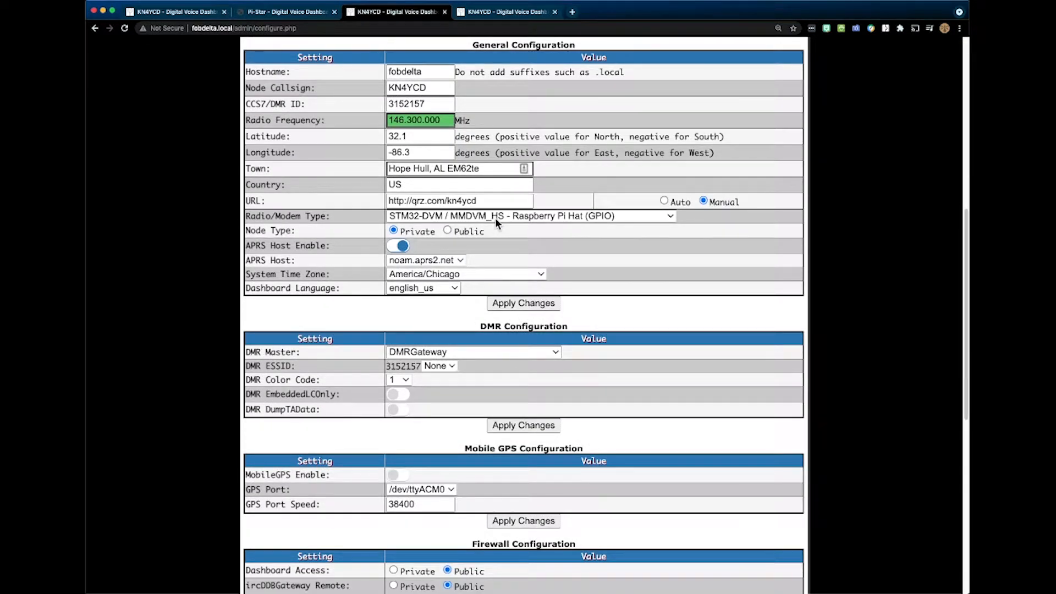
pyautogui.scroll(-3, 482, 223)
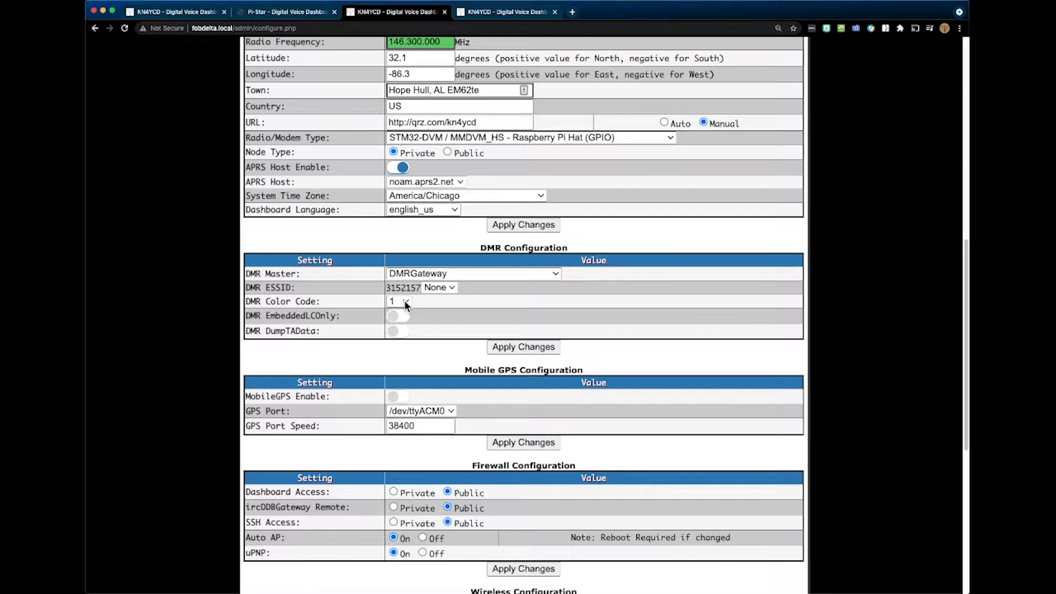
pyautogui.scroll(-4, 405, 301)
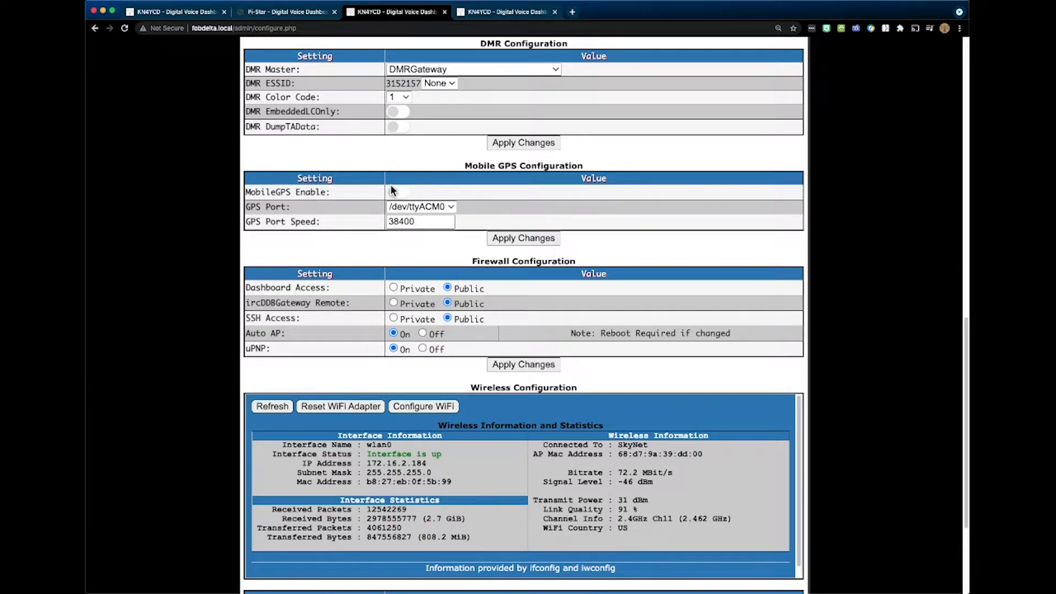
pyautogui.scroll(-3, 397, 205)
pyautogui.scroll(16, 398, 206)
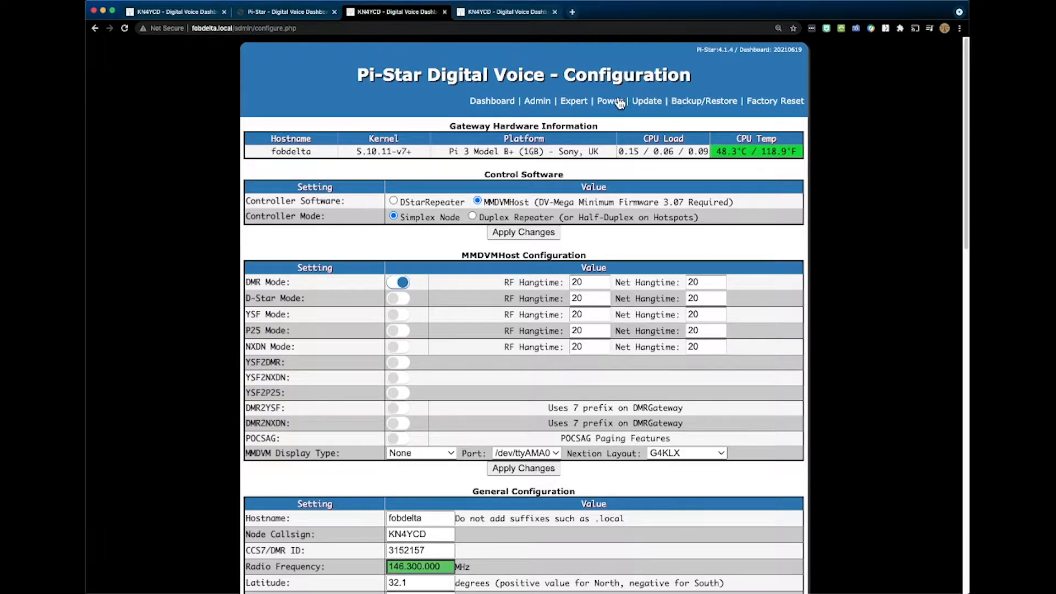
# - Open the DMR gateway quick editor among the expert editors and examine its Info, XLX Network, General and DMR Network 1 to 3 settings
pyautogui.click(578, 103)
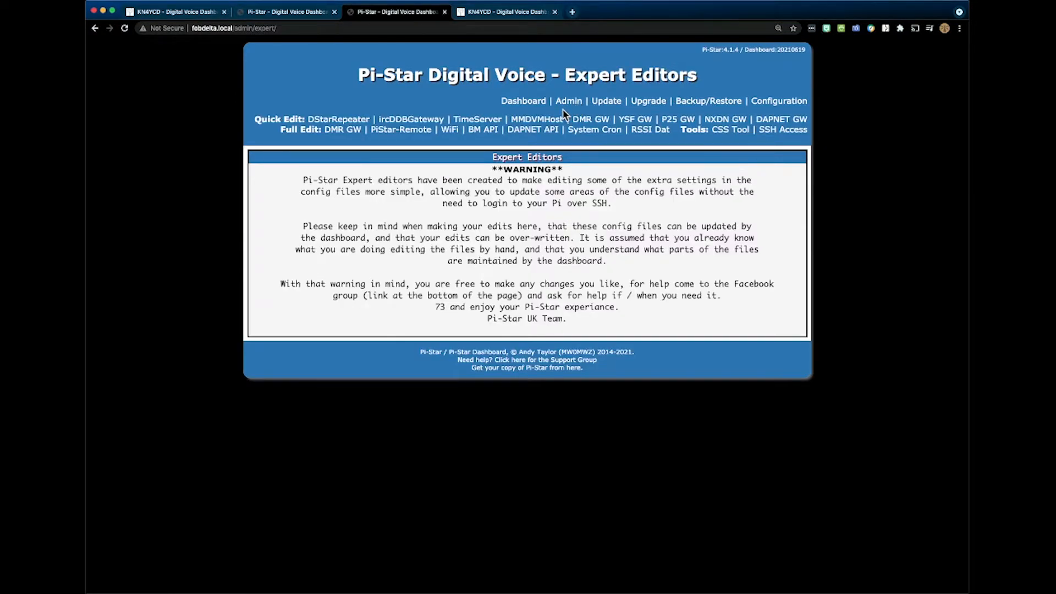
pyautogui.click(592, 121)
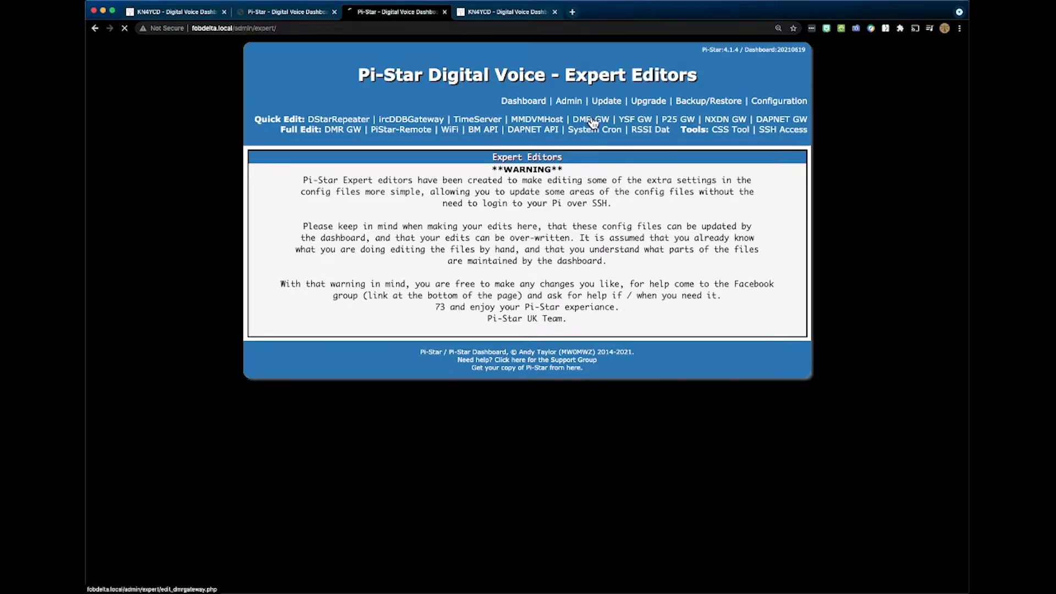
pyautogui.scroll(-2, 590, 198)
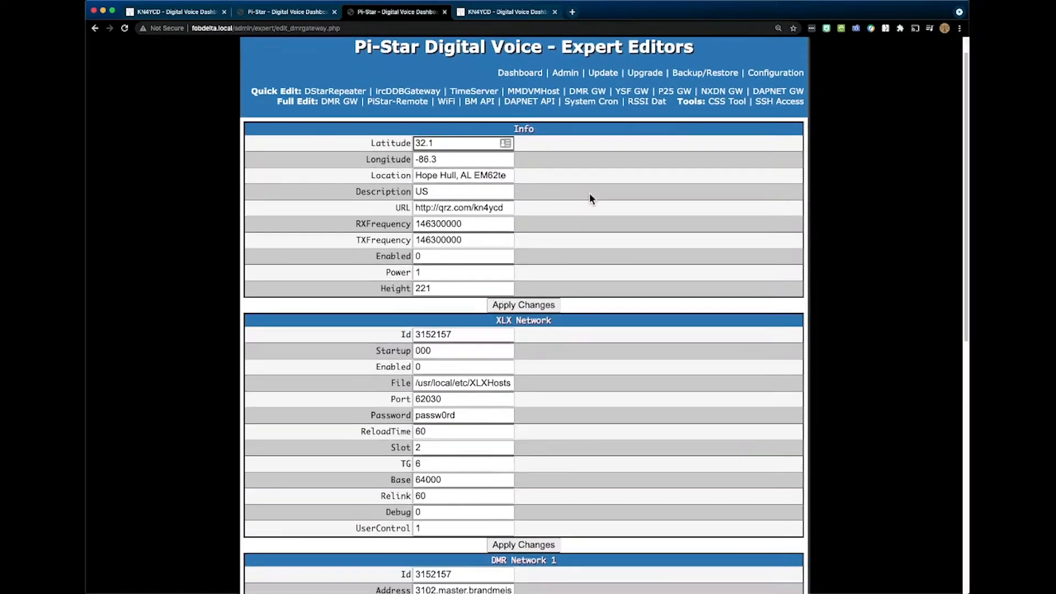
pyautogui.scroll(-5, 589, 197)
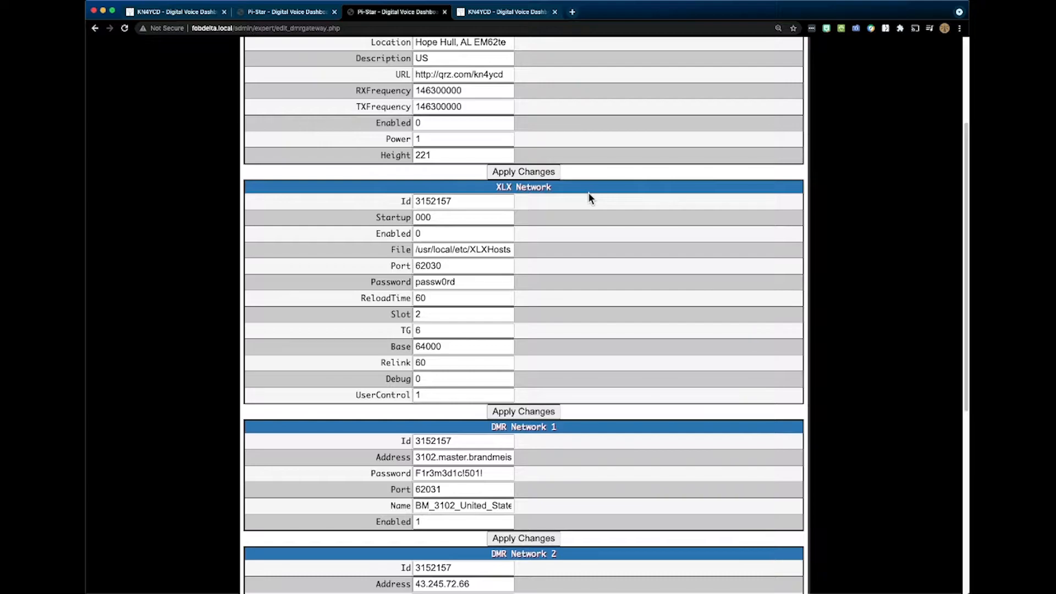
pyautogui.scroll(-5, 589, 194)
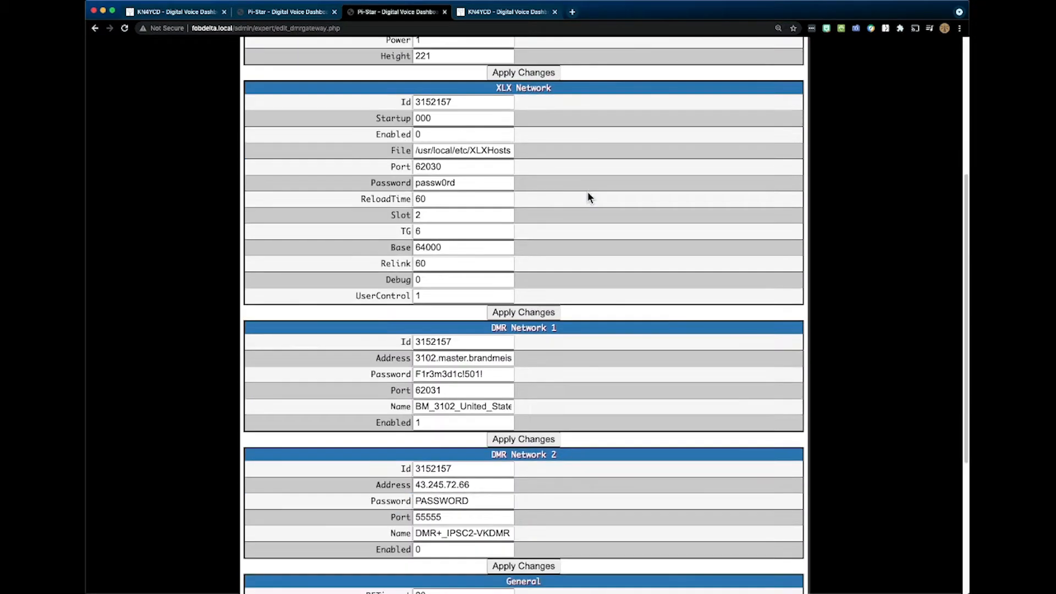
pyautogui.scroll(3, 588, 194)
pyautogui.scroll(-2, 587, 194)
pyautogui.scroll(6, 588, 196)
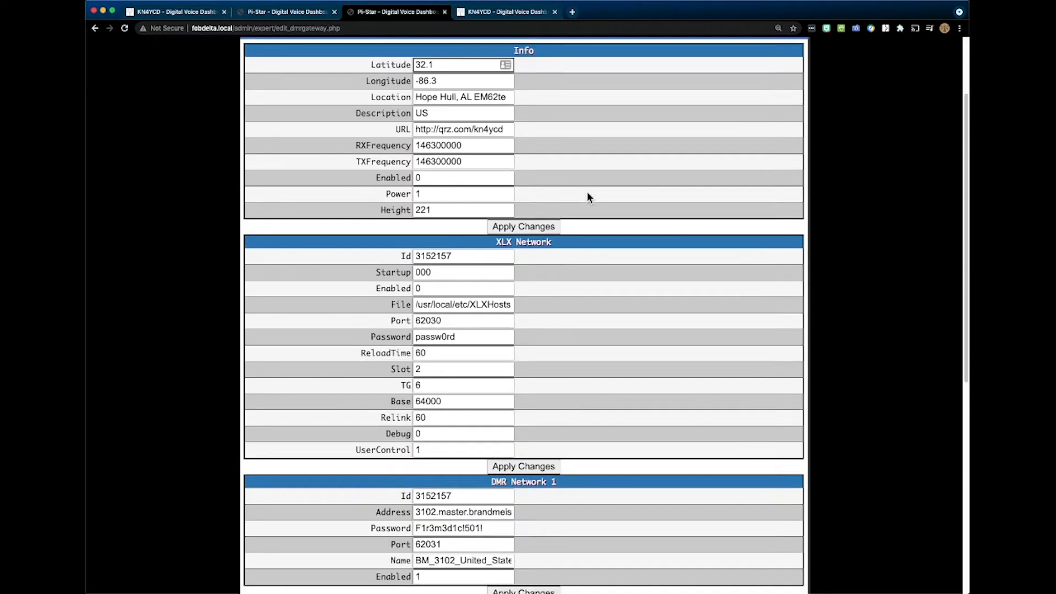
pyautogui.scroll(-12, 588, 196)
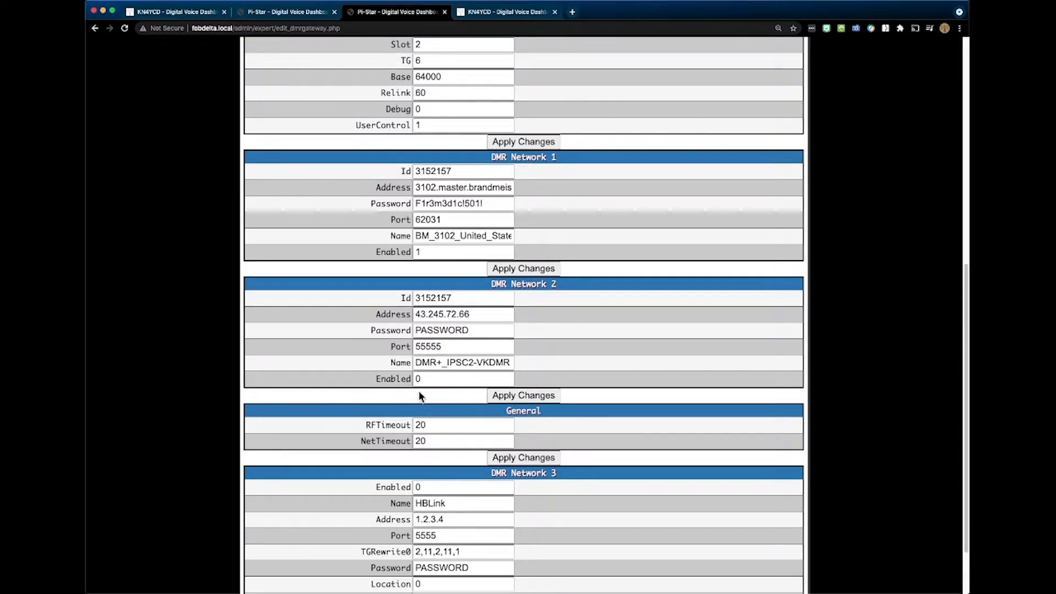
pyautogui.scroll(-3, 429, 379)
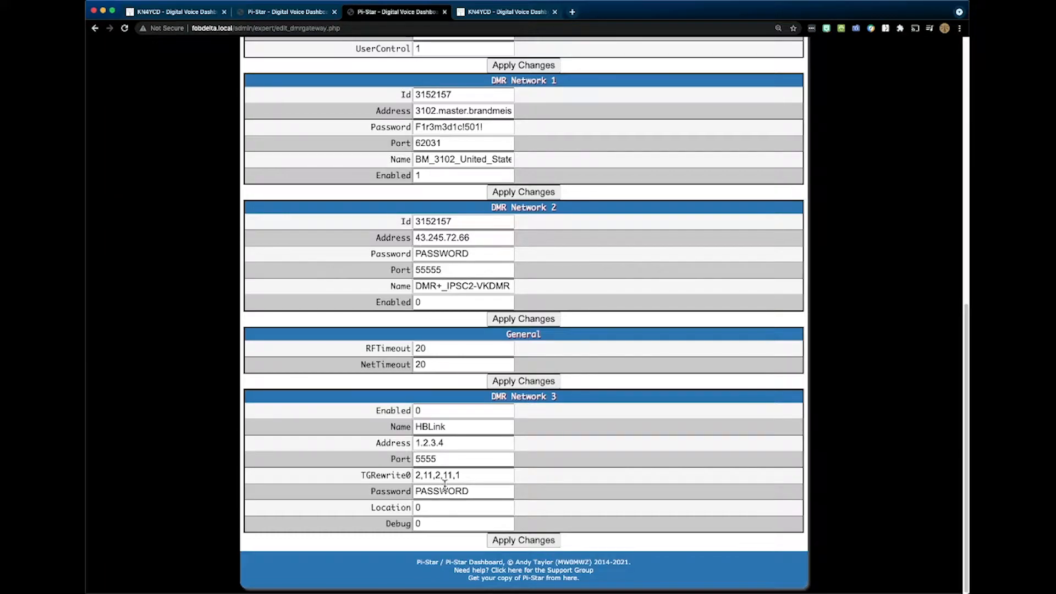
# - Return to the start of the DMR gateway editor and recheck its Info, XLX Network and DMR Network sections
pyautogui.scroll(8, 447, 488)
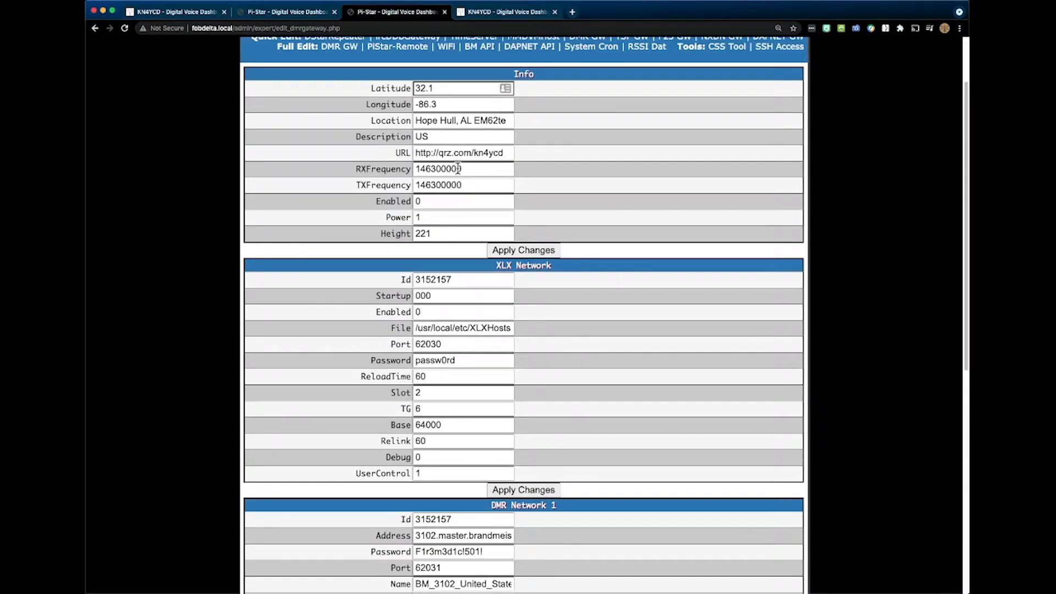
pyautogui.scroll(1, 461, 162)
pyautogui.scroll(1, 461, 163)
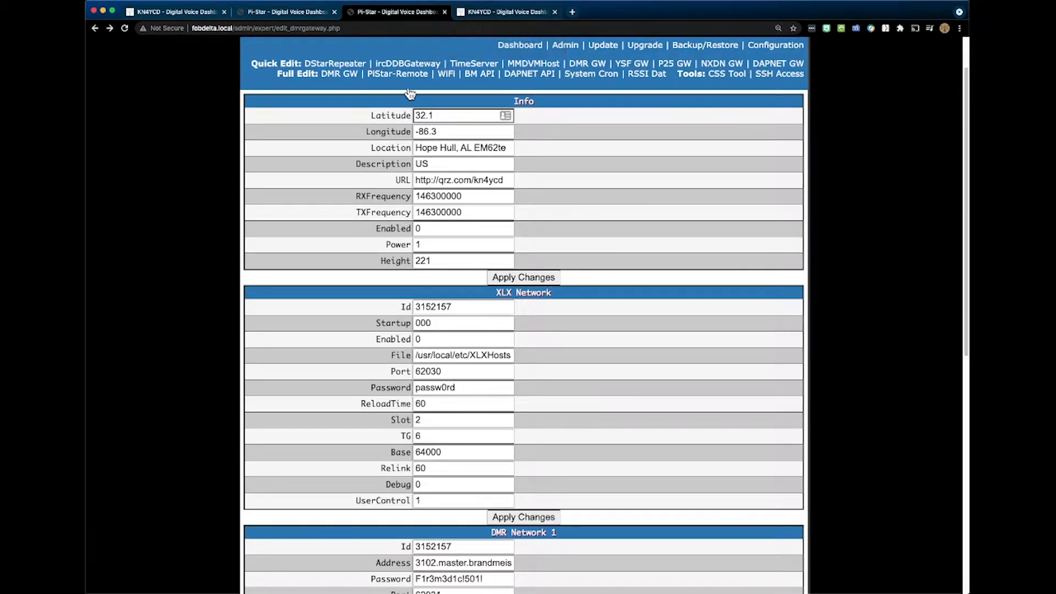
pyautogui.scroll(-2, 348, 141)
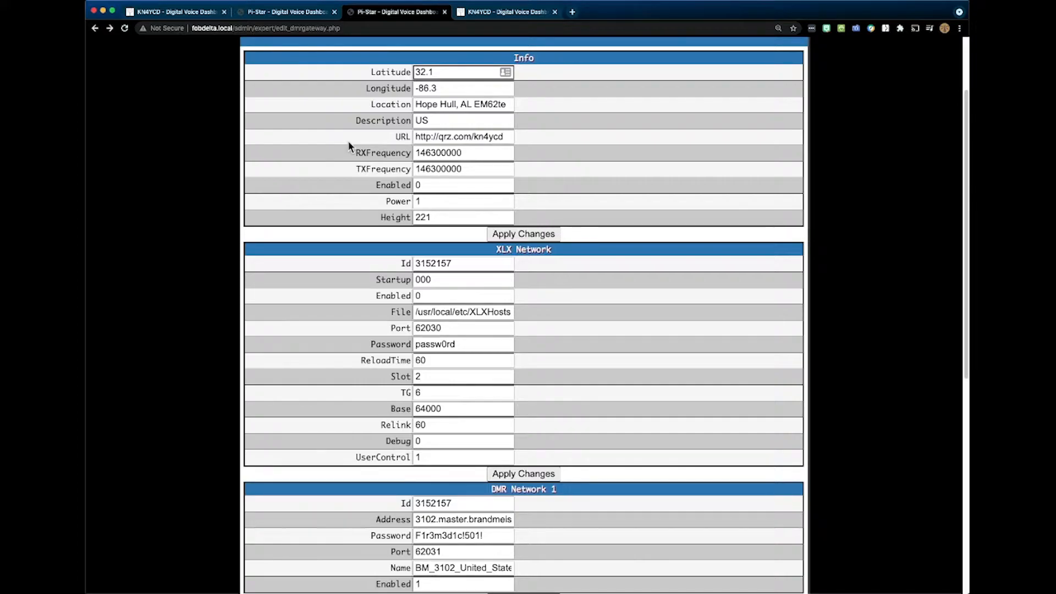
pyautogui.scroll(-5, 349, 145)
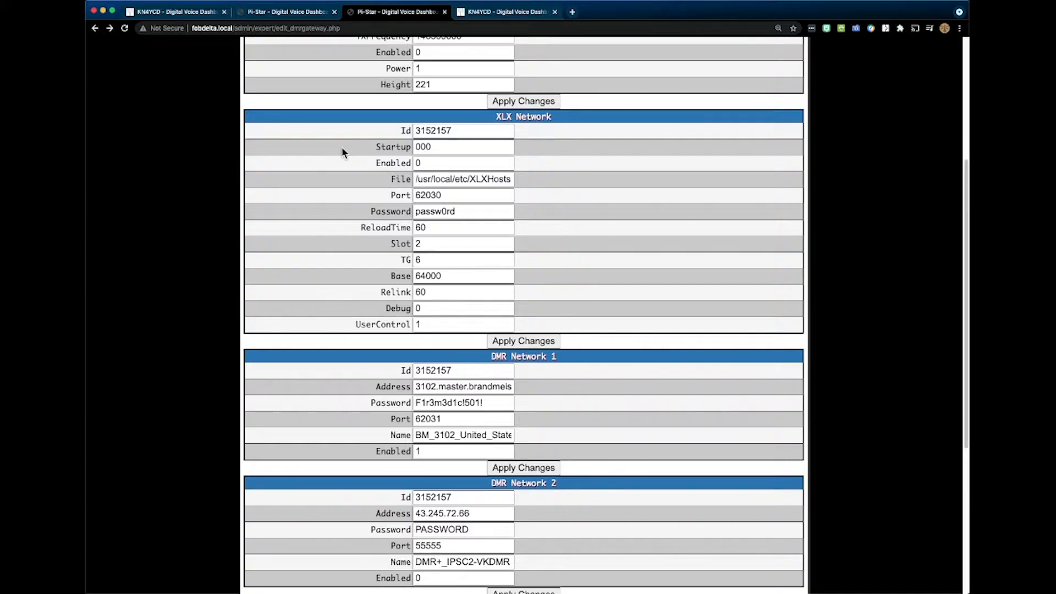
pyautogui.scroll(5, 342, 148)
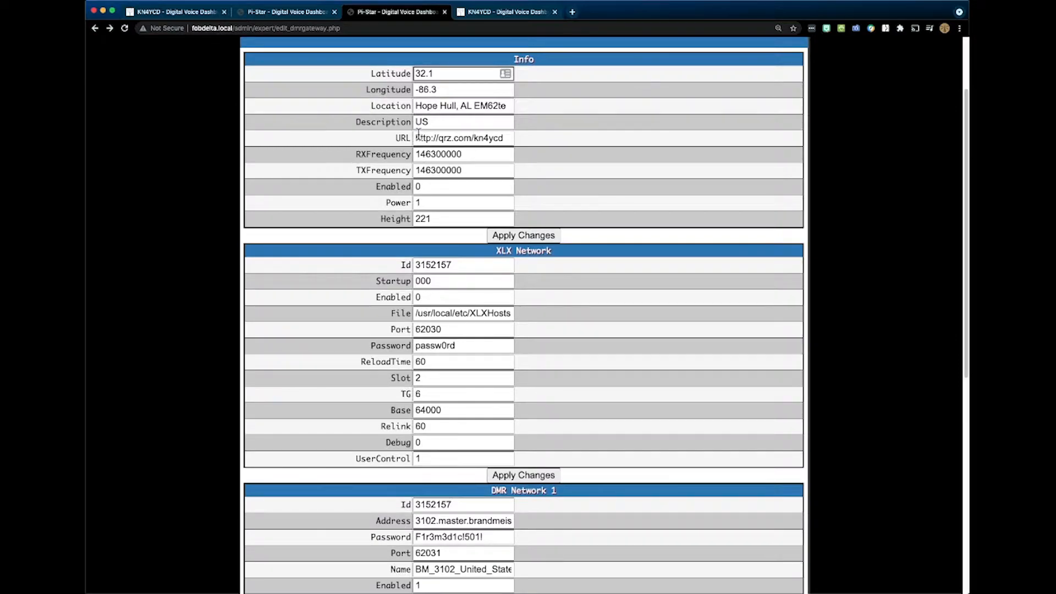
pyautogui.scroll(2, 418, 134)
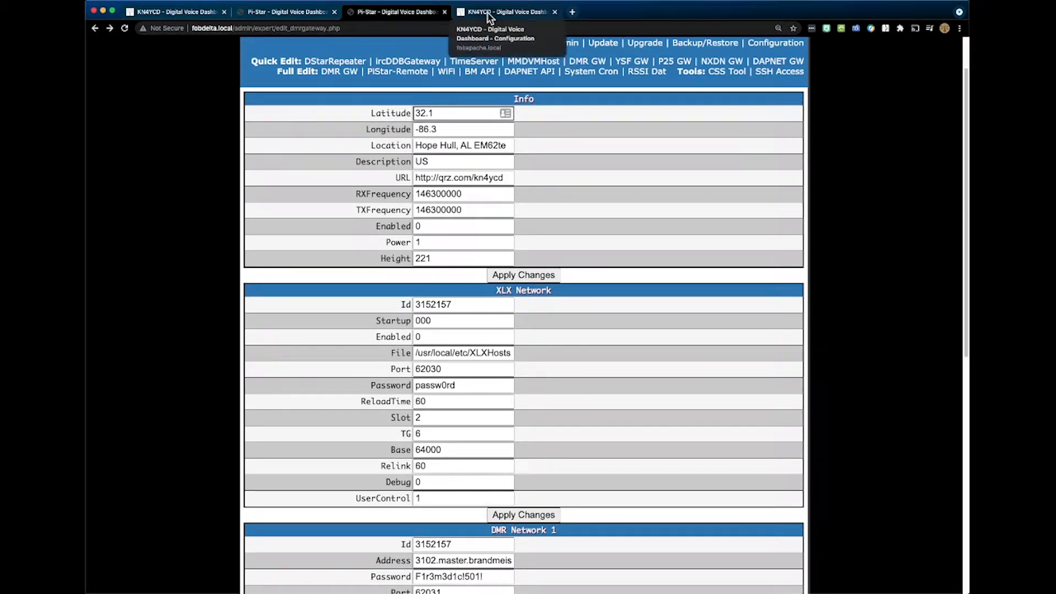
# - Switch to the fobapache node's configuration and examine its D-Star mode, radio frequency, modem type, reflector, callsign routing and DPlus settings
pyautogui.click(489, 14)
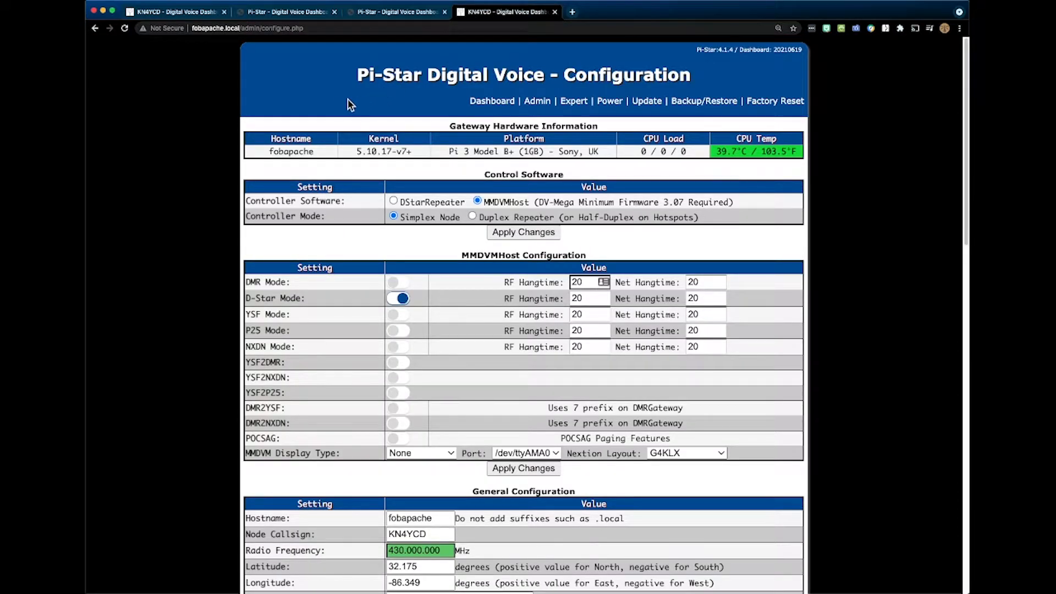
pyautogui.scroll(-2, 341, 108)
pyautogui.scroll(-2, 341, 106)
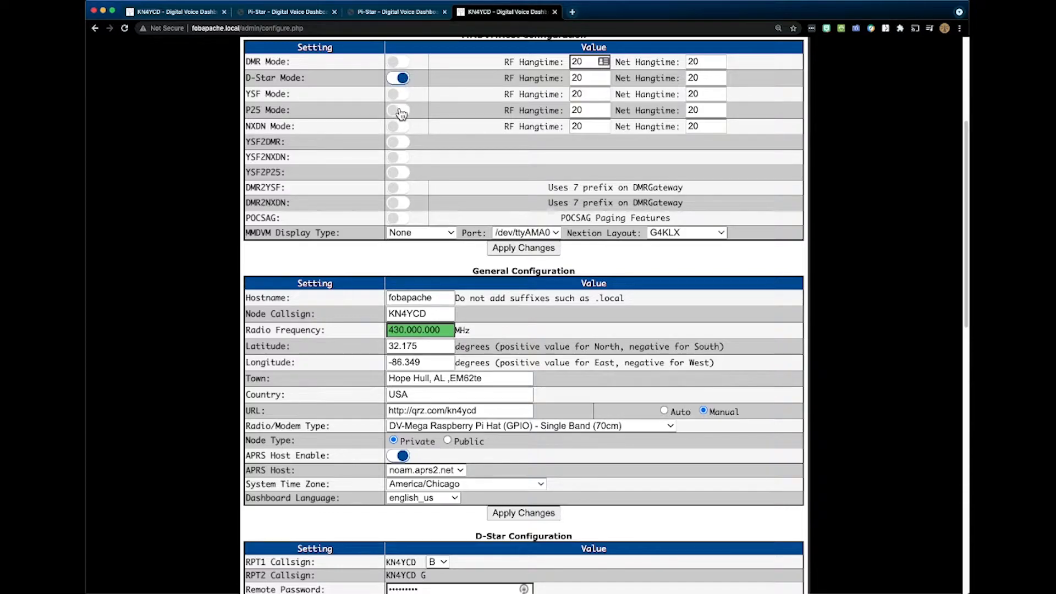
pyautogui.scroll(-2, 407, 144)
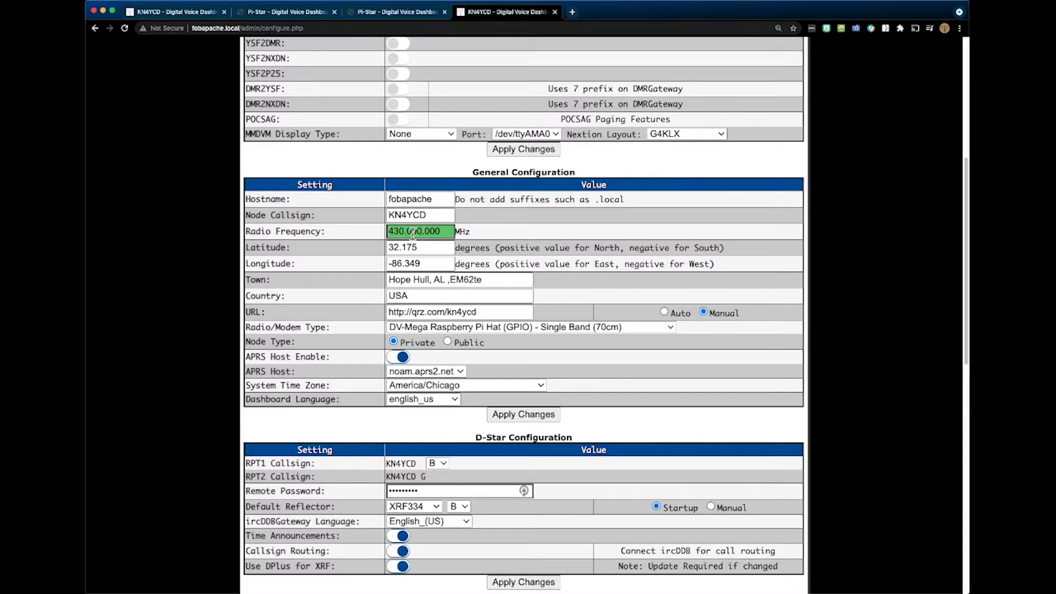
pyautogui.scroll(-3, 422, 233)
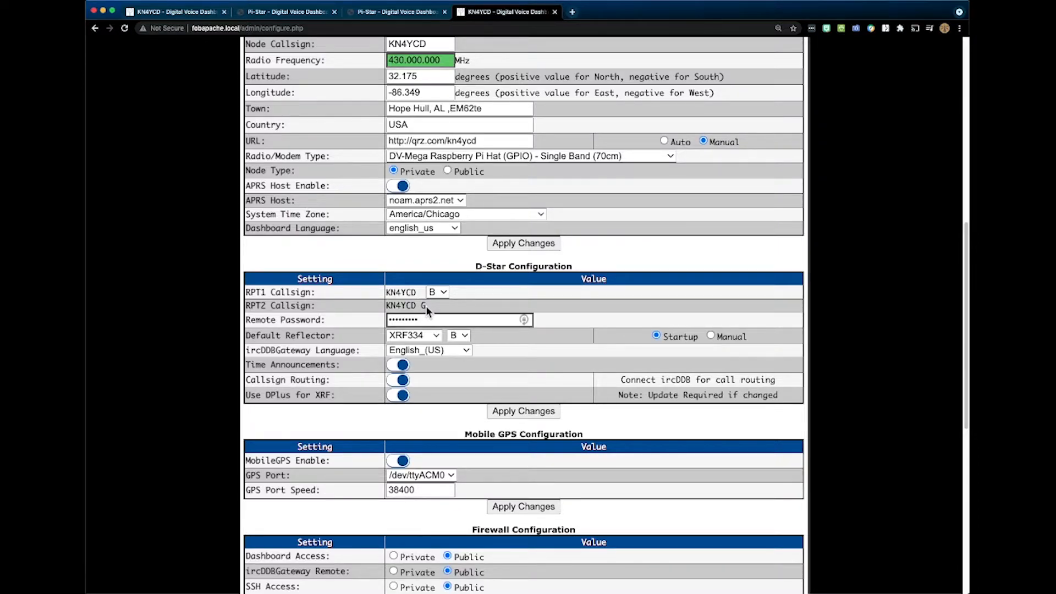
pyautogui.scroll(-3, 426, 305)
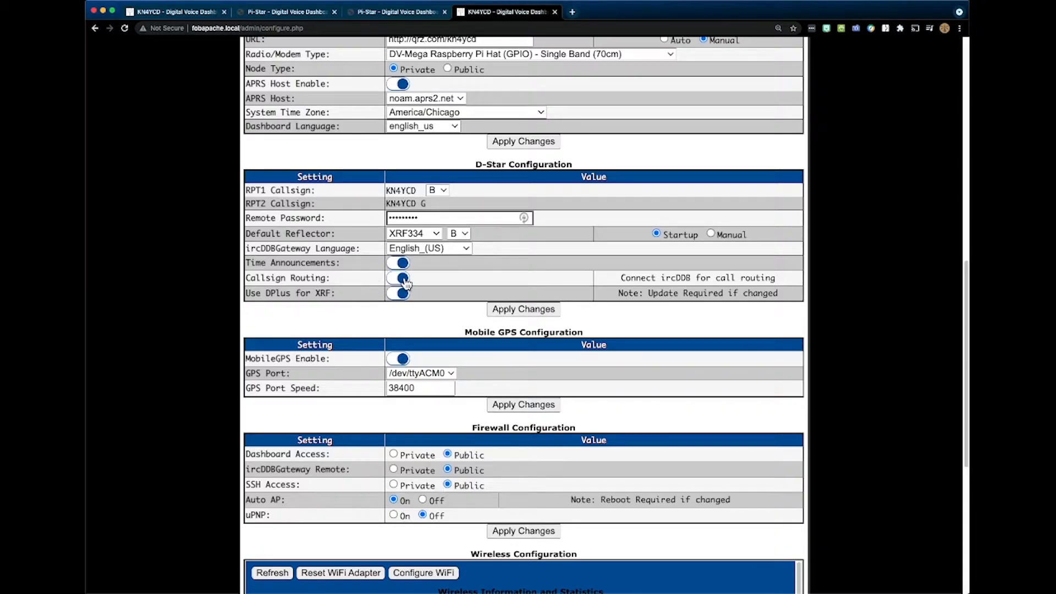
pyautogui.click(405, 294)
# - Disable MobileGPS on the fobapache node and apply the configuration change
pyautogui.scroll(-3, 394, 282)
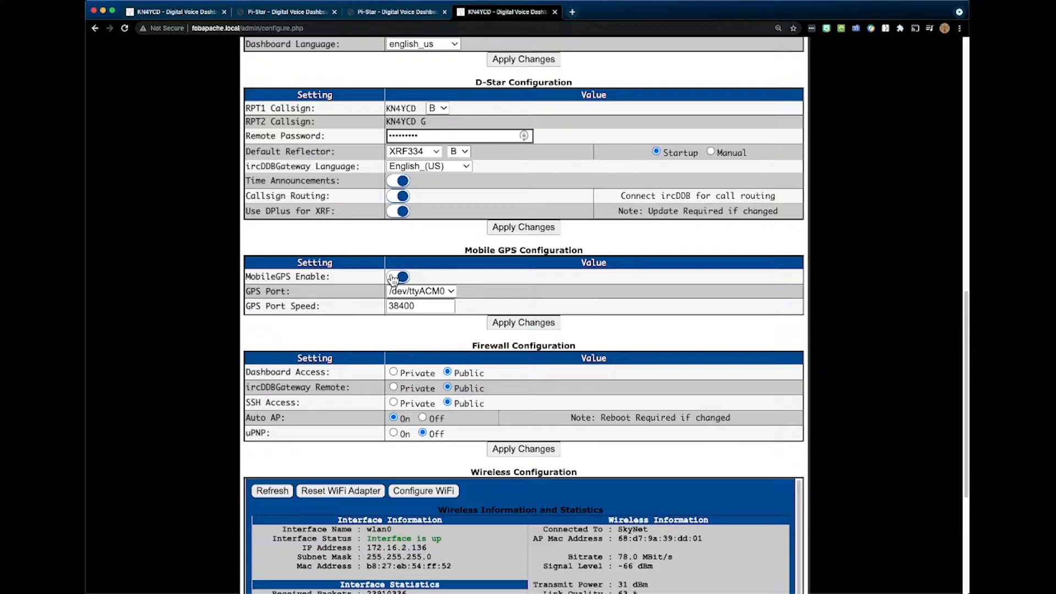
pyautogui.click(394, 277)
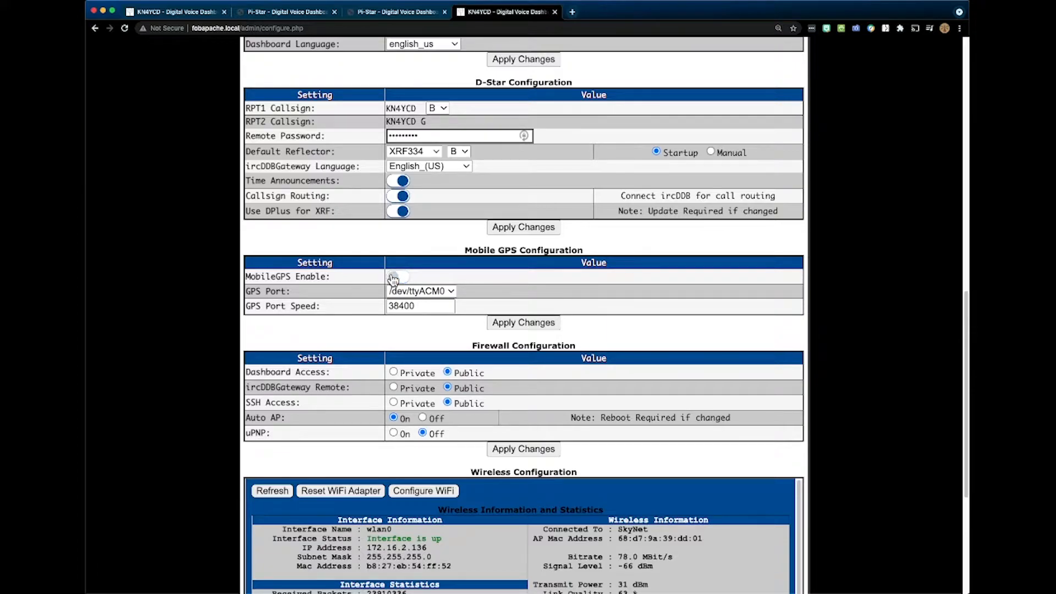
pyautogui.click(526, 322)
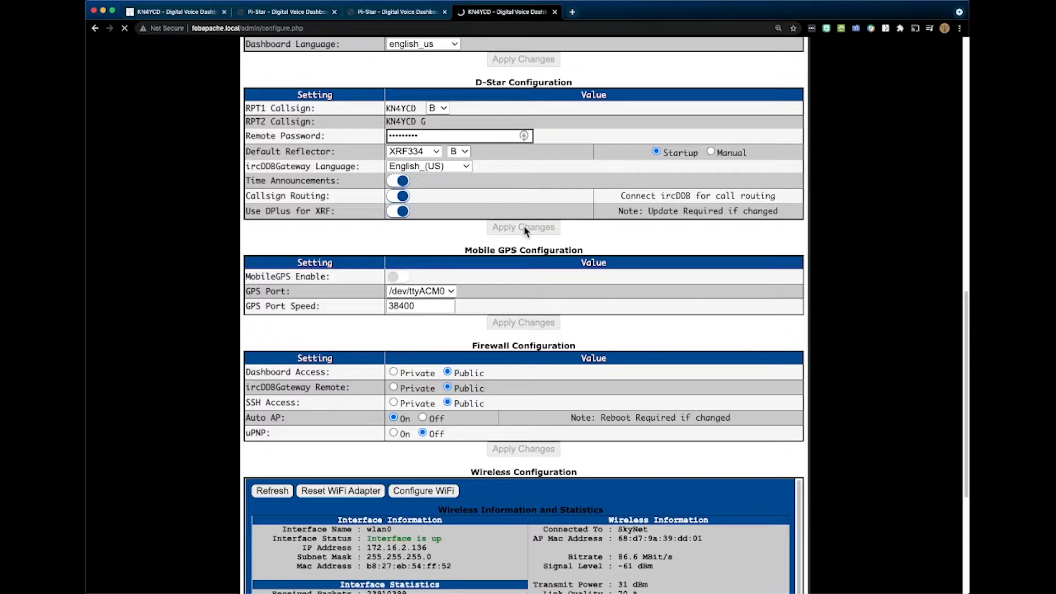
# - Switch to the kn4ycd node's configuration and examine its controller settings, MMDVMHost modes, radio frequency and modem type
pyautogui.click(210, 14)
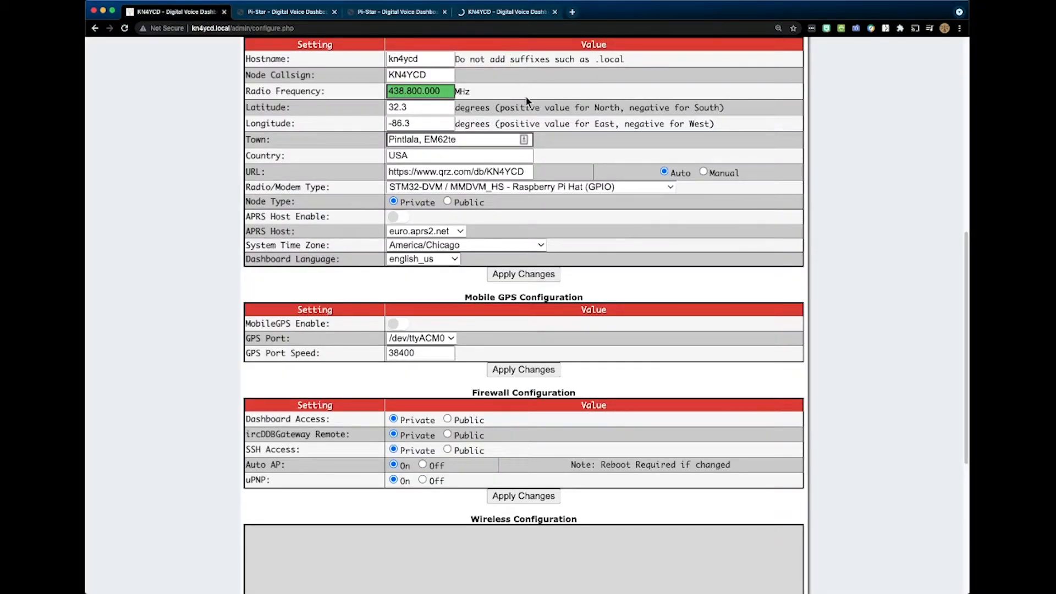
pyautogui.scroll(8, 519, 93)
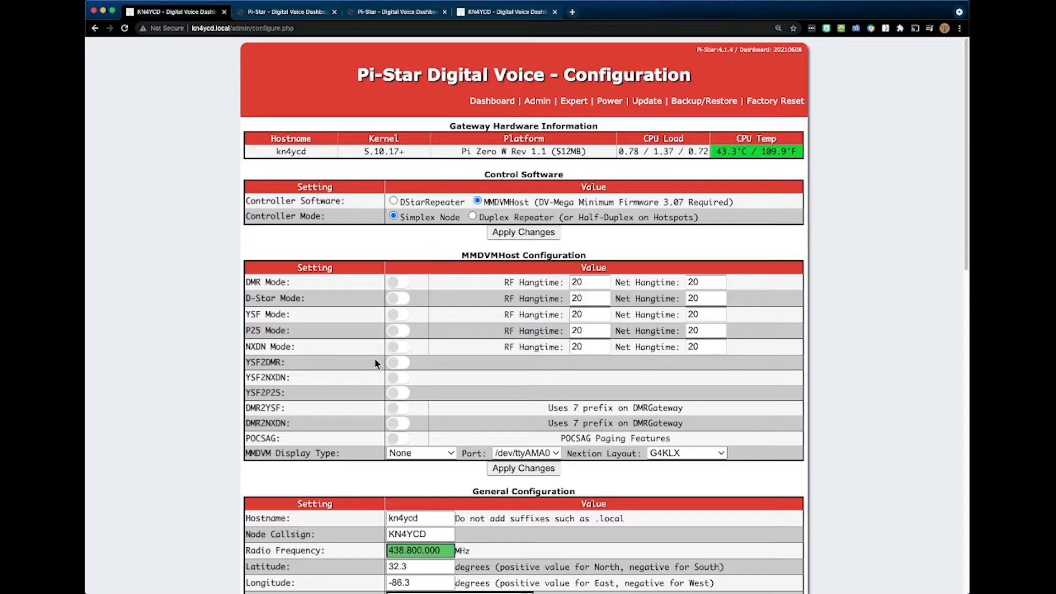
pyautogui.scroll(-3, 374, 357)
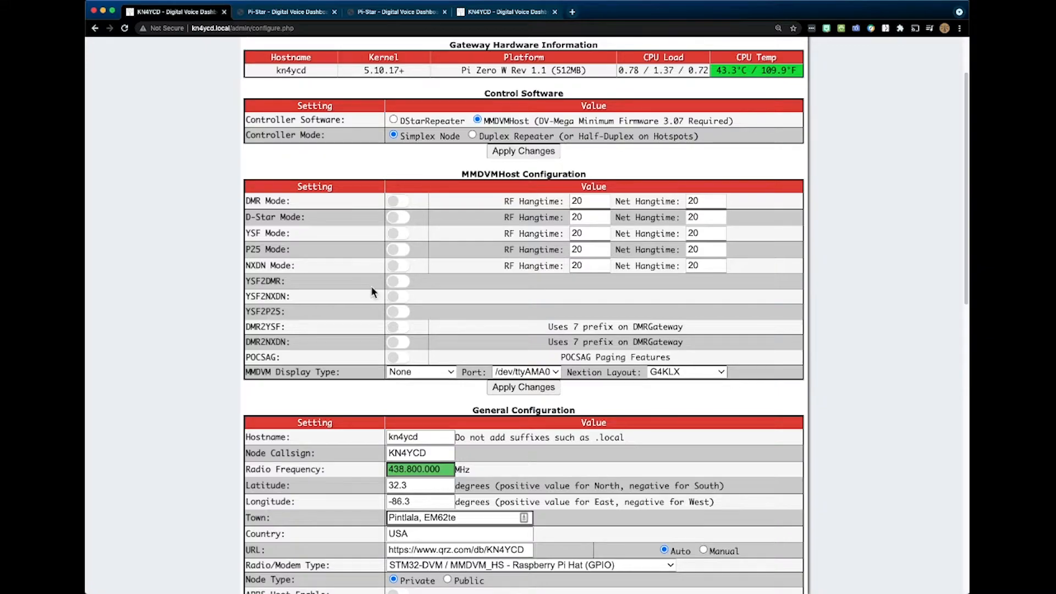
pyautogui.scroll(-1, 370, 287)
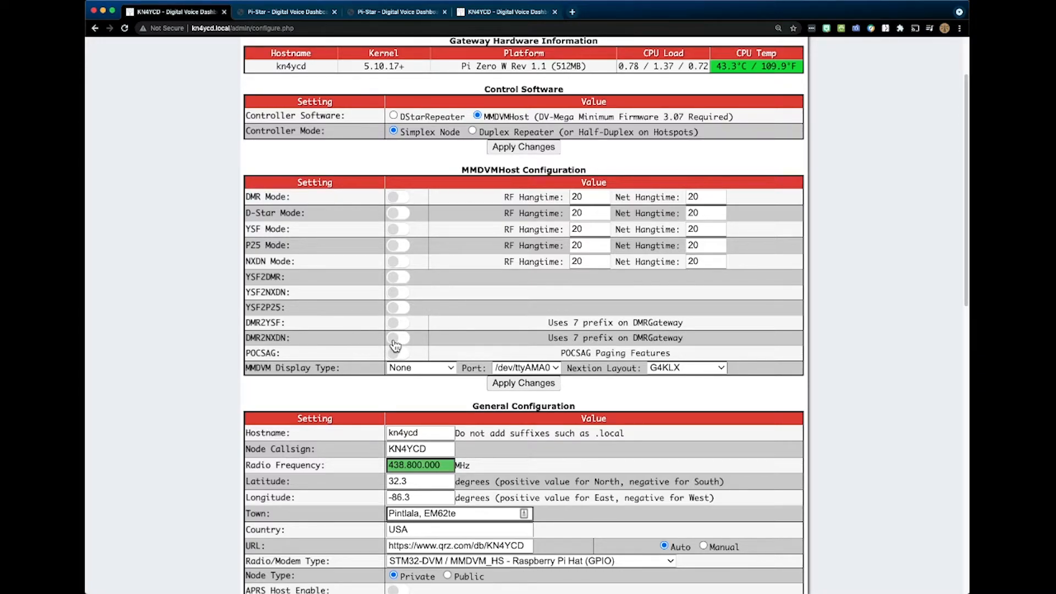
pyautogui.scroll(-3, 395, 342)
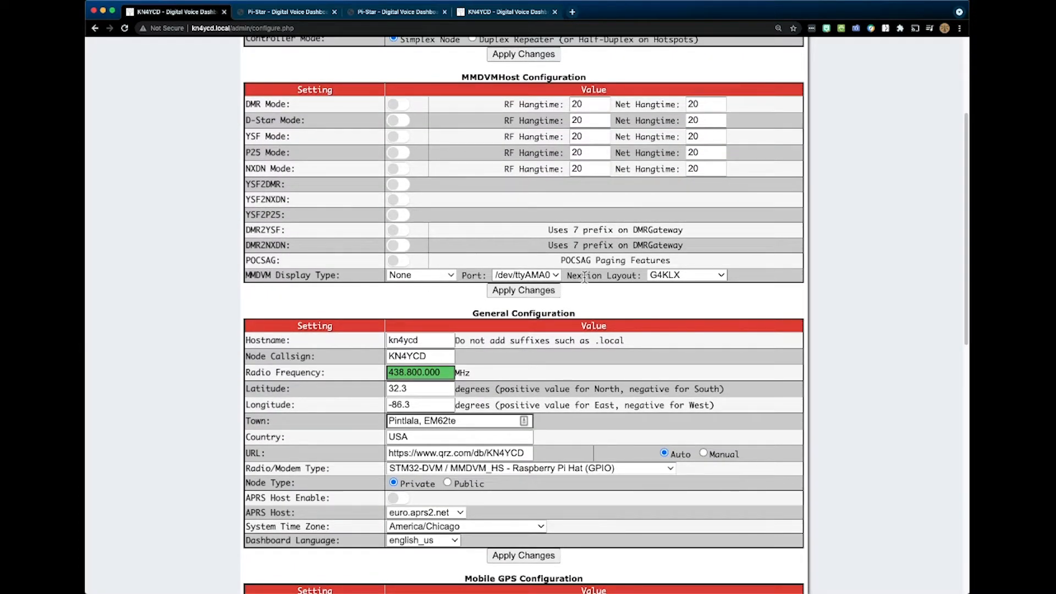
# - Examine the MMDVM Display Type options on the kn4ycd node without changing the selection, and recheck its MMDVMHost and General settings
pyautogui.click(430, 278)
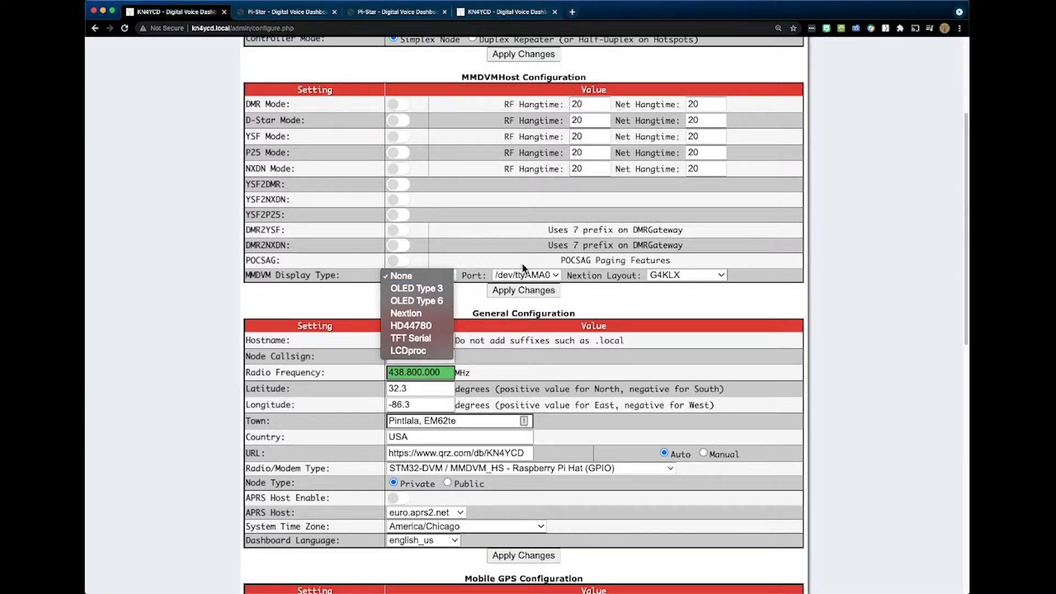
pyautogui.click(657, 282)
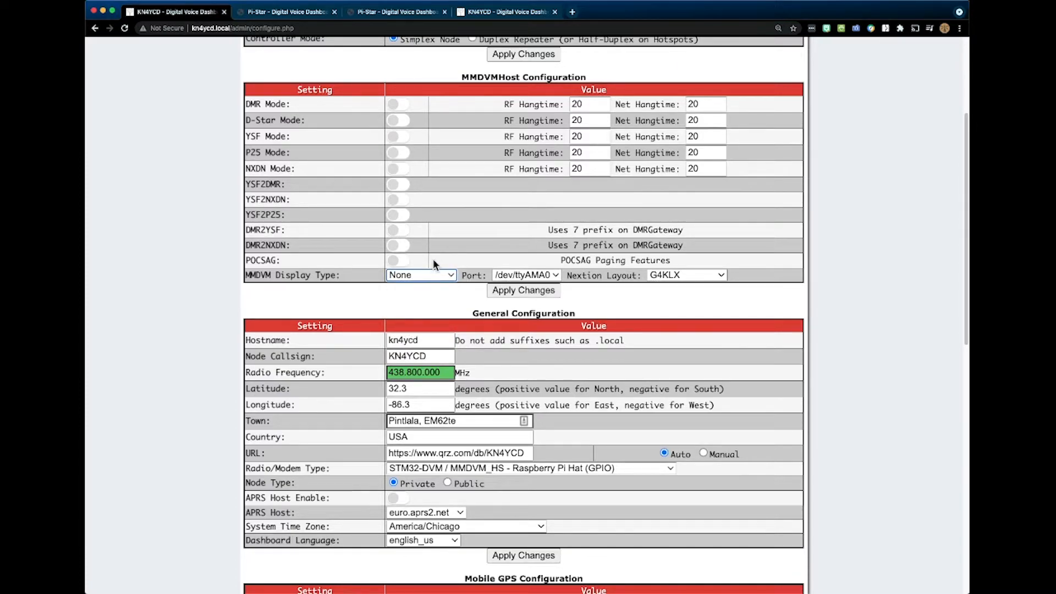
pyautogui.scroll(3, 433, 260)
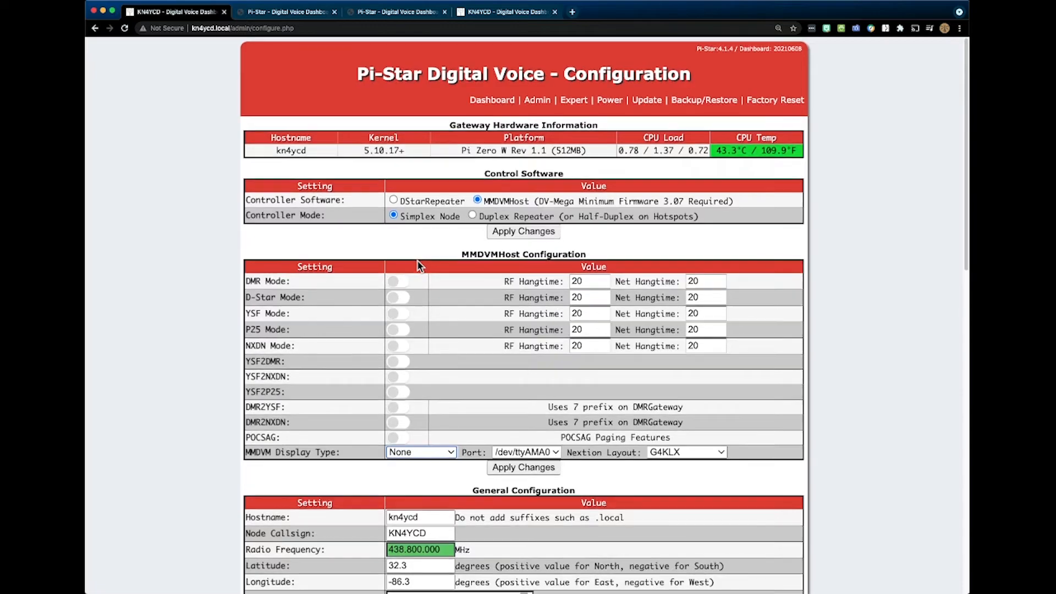
pyautogui.scroll(-4, 419, 264)
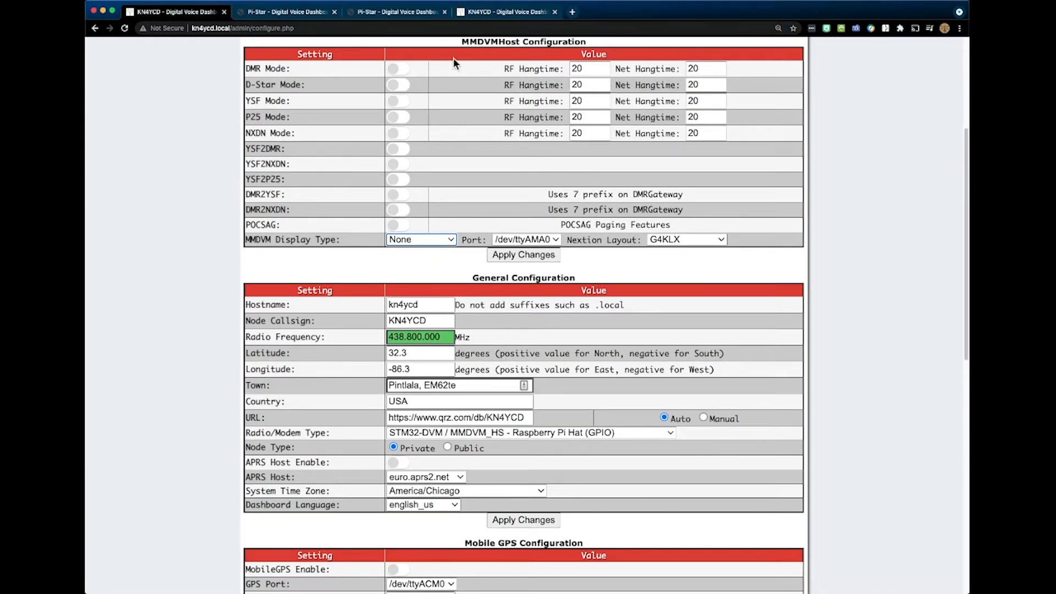
# - Leave the fobdelta node's expert editor and open its admin dashboard
pyautogui.click(484, 14)
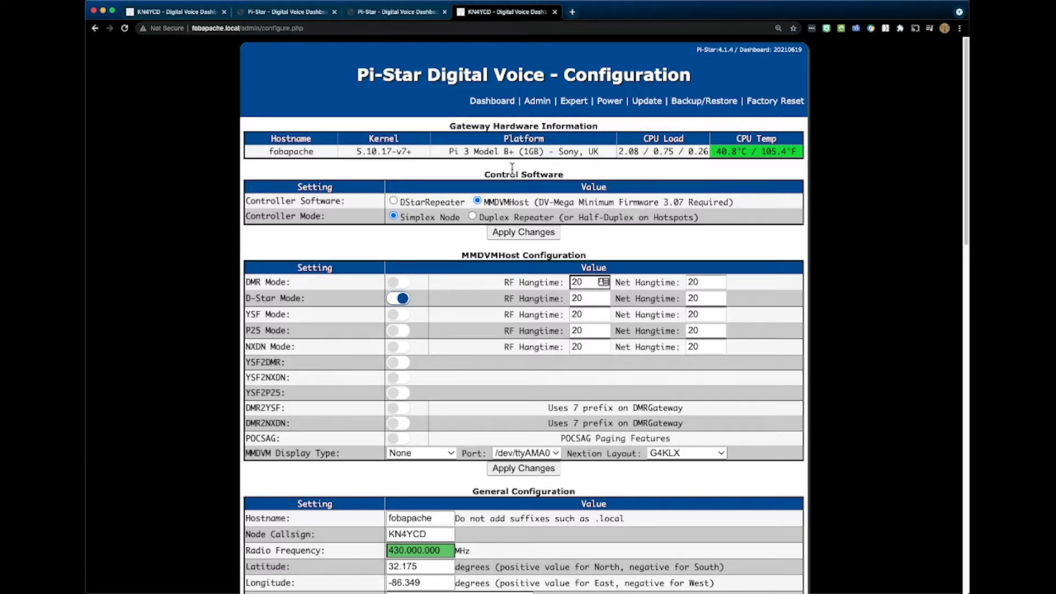
pyautogui.click(429, 16)
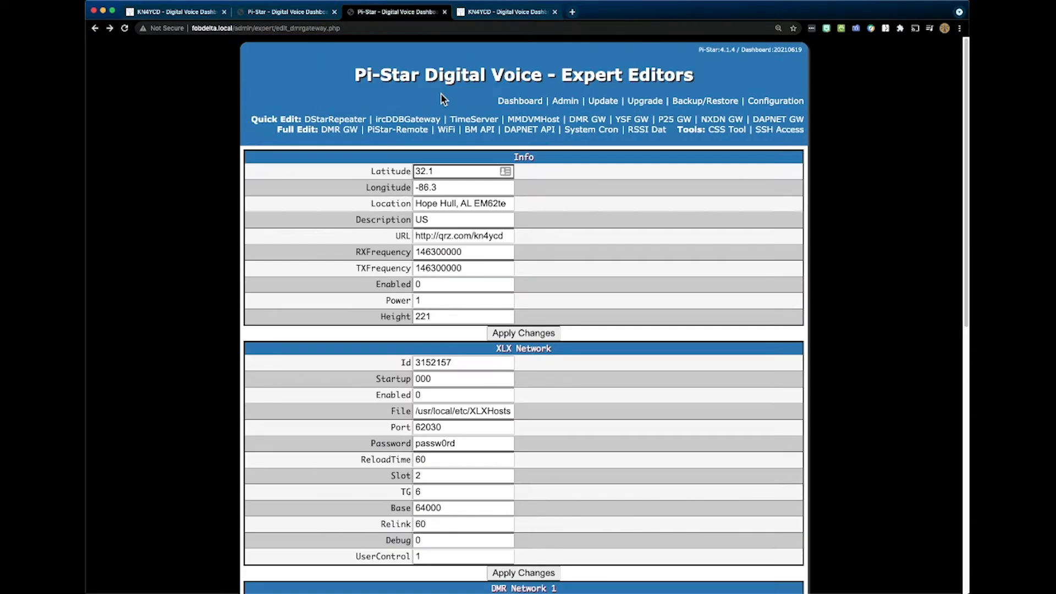
pyautogui.click(512, 102)
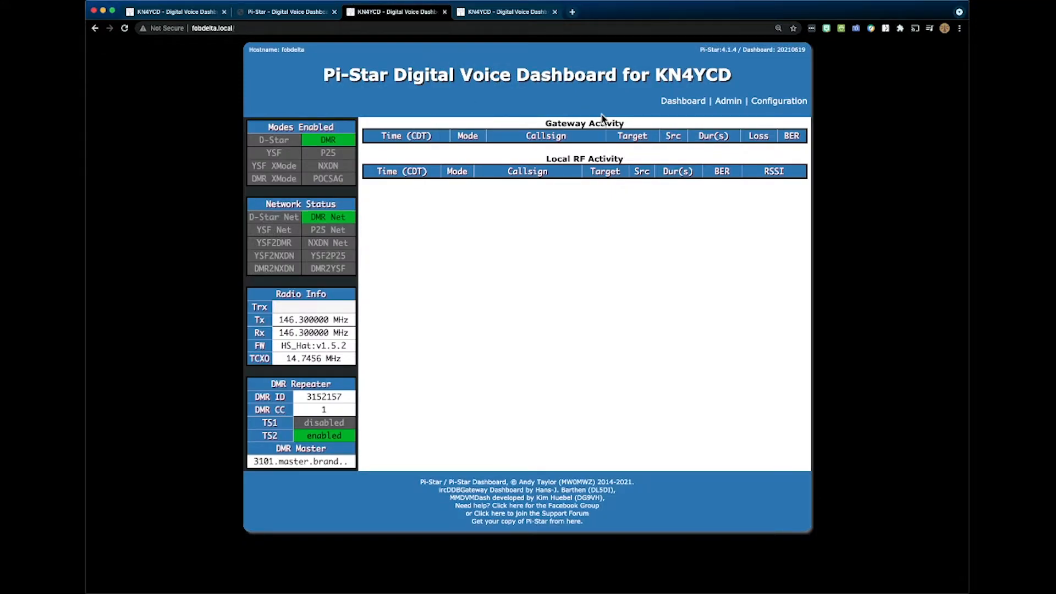
pyautogui.click(727, 103)
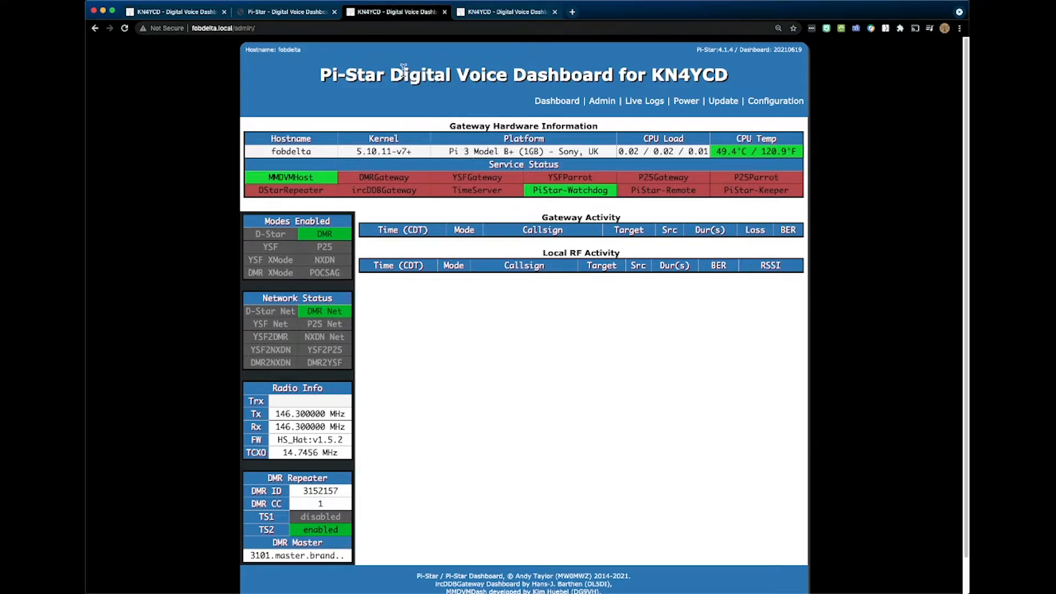
# - Switch to the fobakula node and open its admin dashboard to examine the service status and YSF Link Manager
pyautogui.click(309, 17)
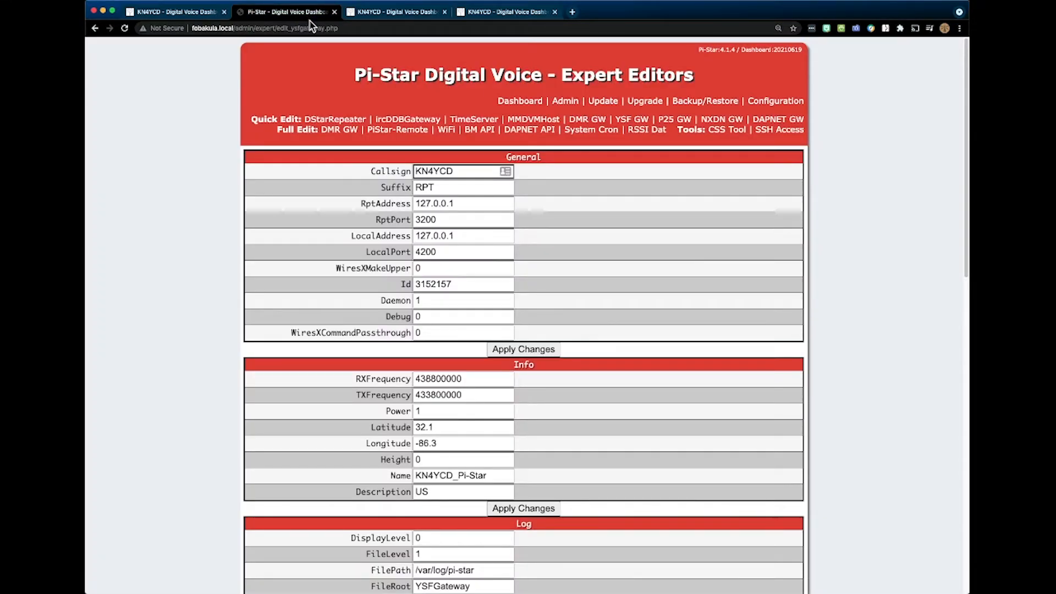
pyautogui.click(528, 103)
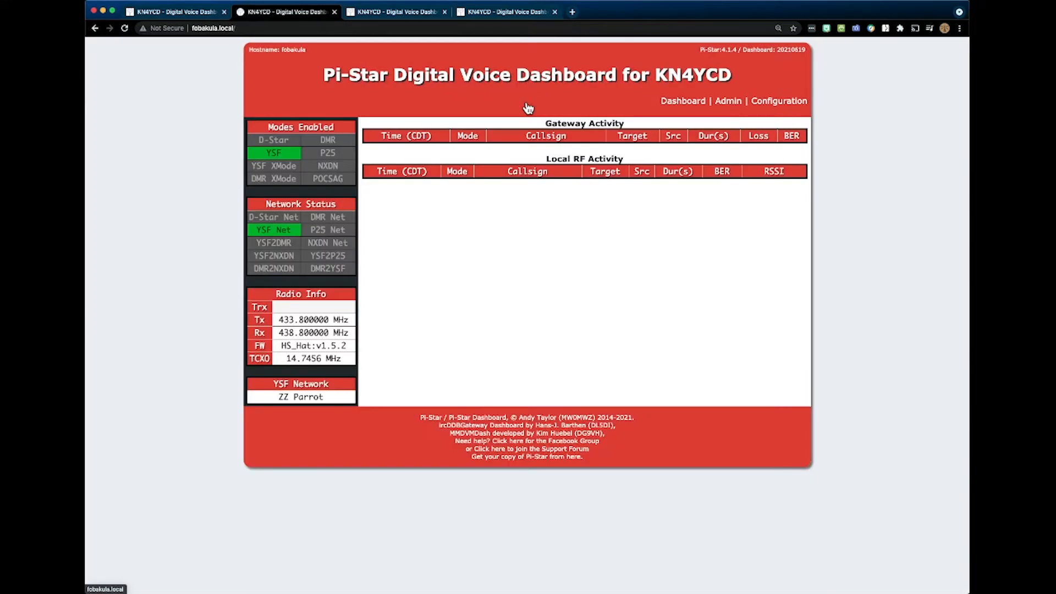
pyautogui.click(741, 103)
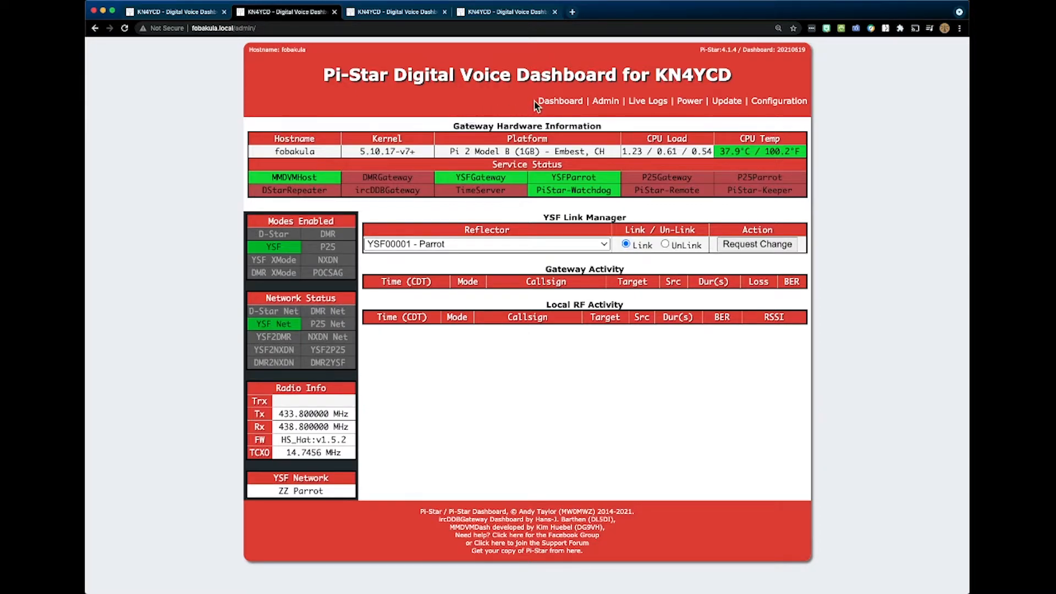
# - Return to the kn4ycd node and open its admin dashboard to examine the service status and enabled modes
pyautogui.click(204, 15)
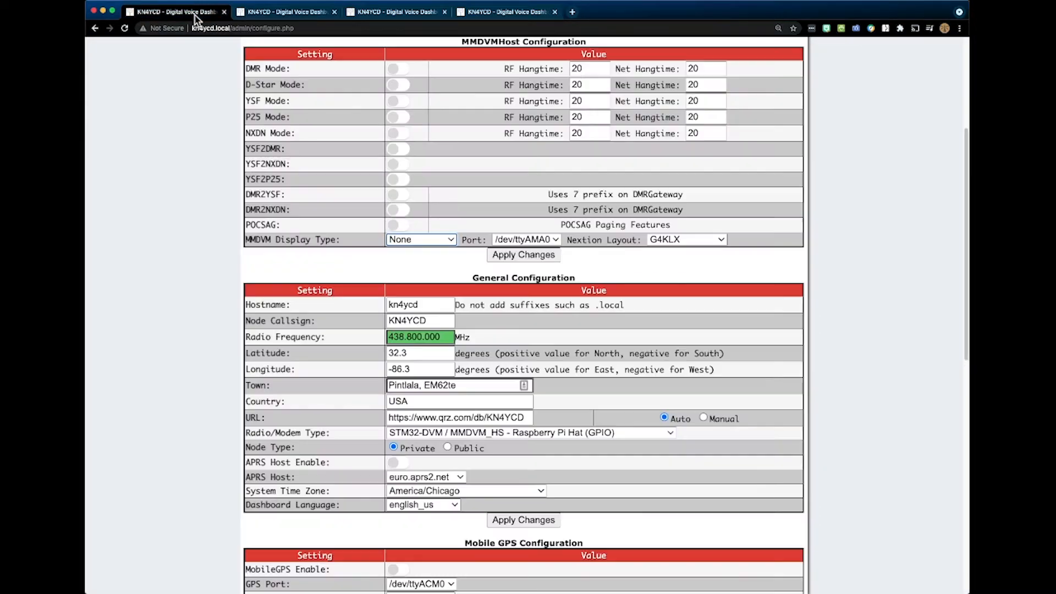
pyautogui.scroll(5, 341, 91)
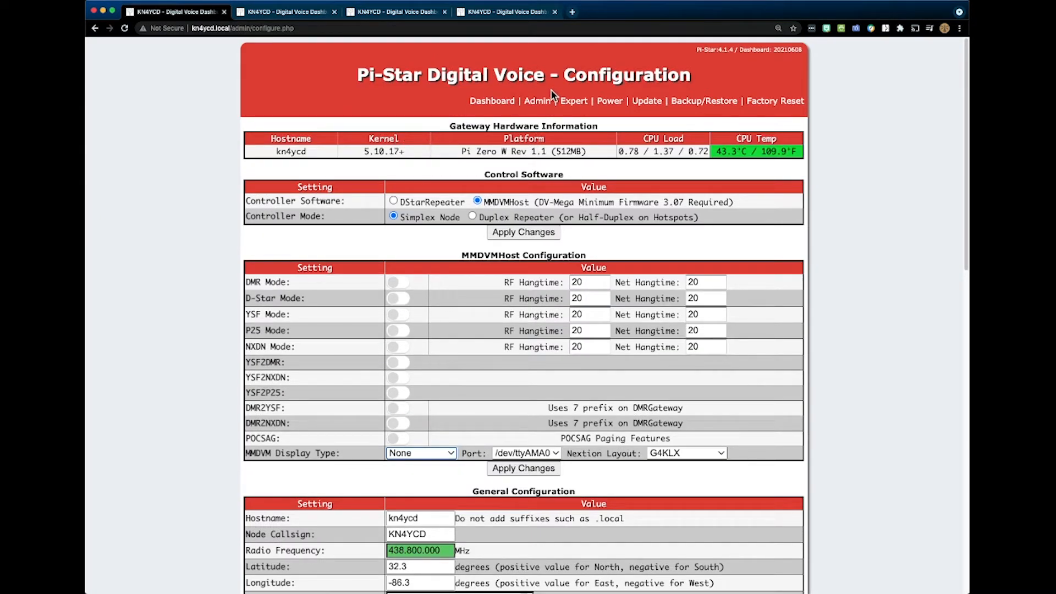
pyautogui.click(538, 102)
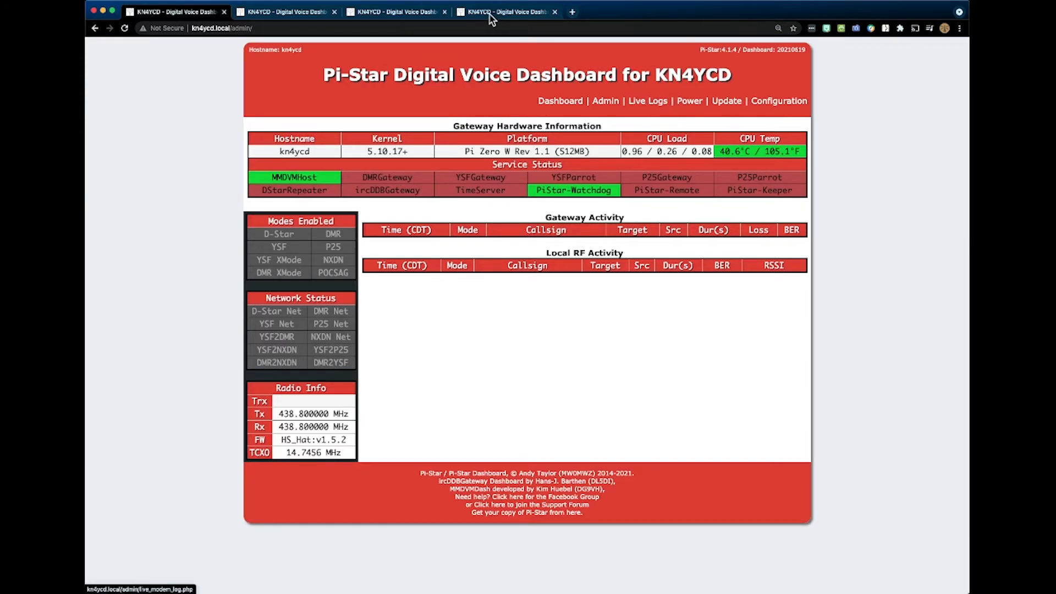
# - Switch to the fobdelta node and open the MMDVMHost quick editor among its expert editors
pyautogui.click(406, 17)
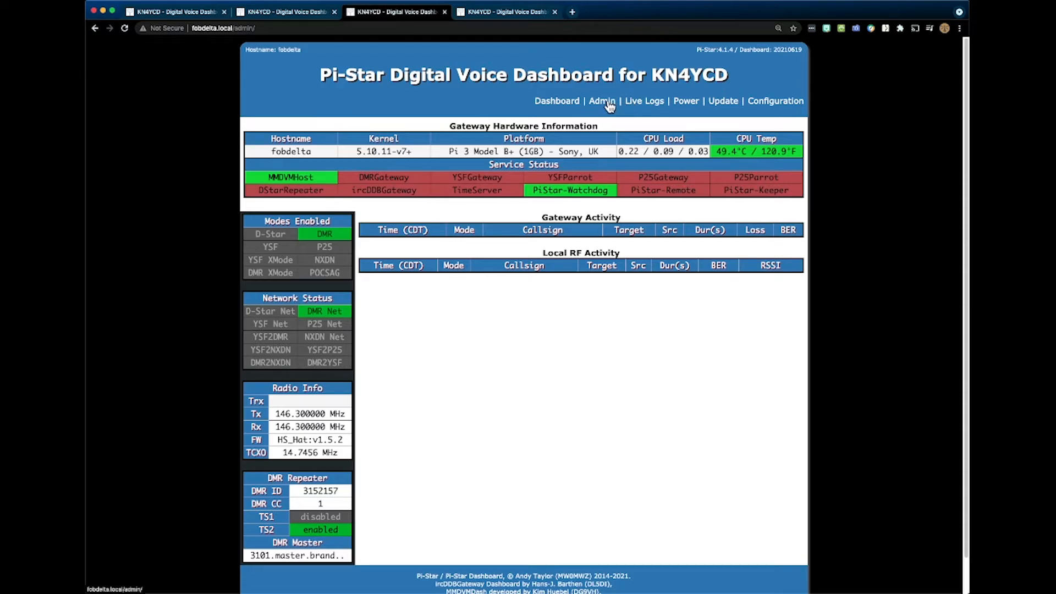
pyautogui.click(763, 106)
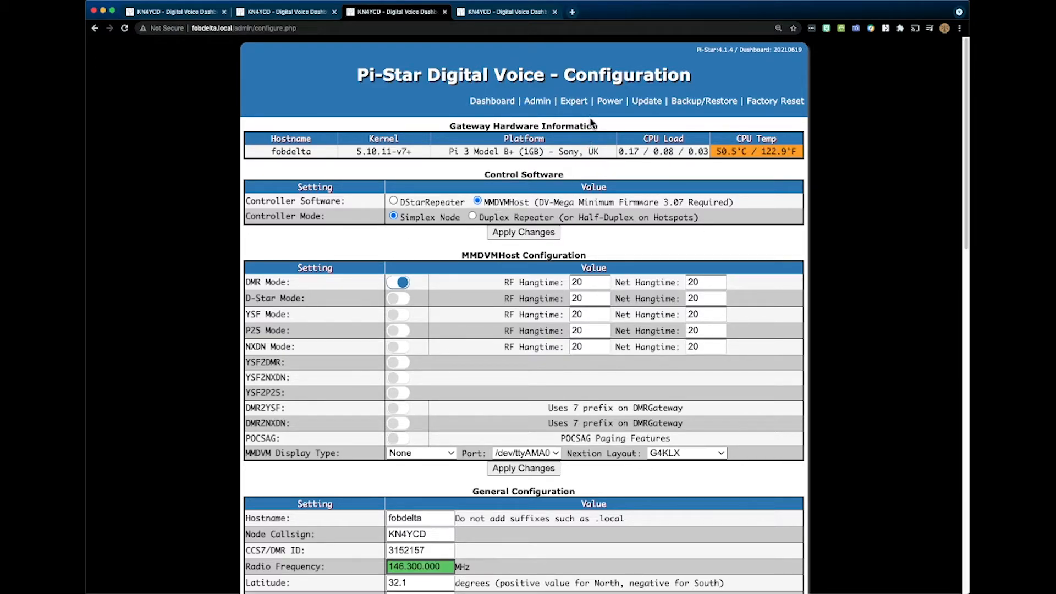
pyautogui.click(568, 103)
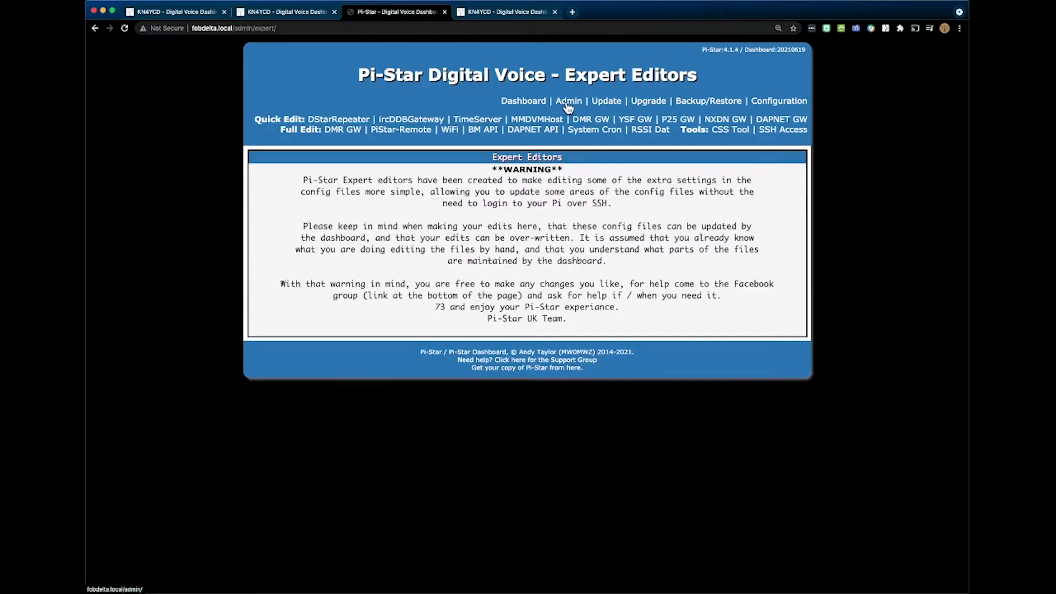
pyautogui.click(535, 120)
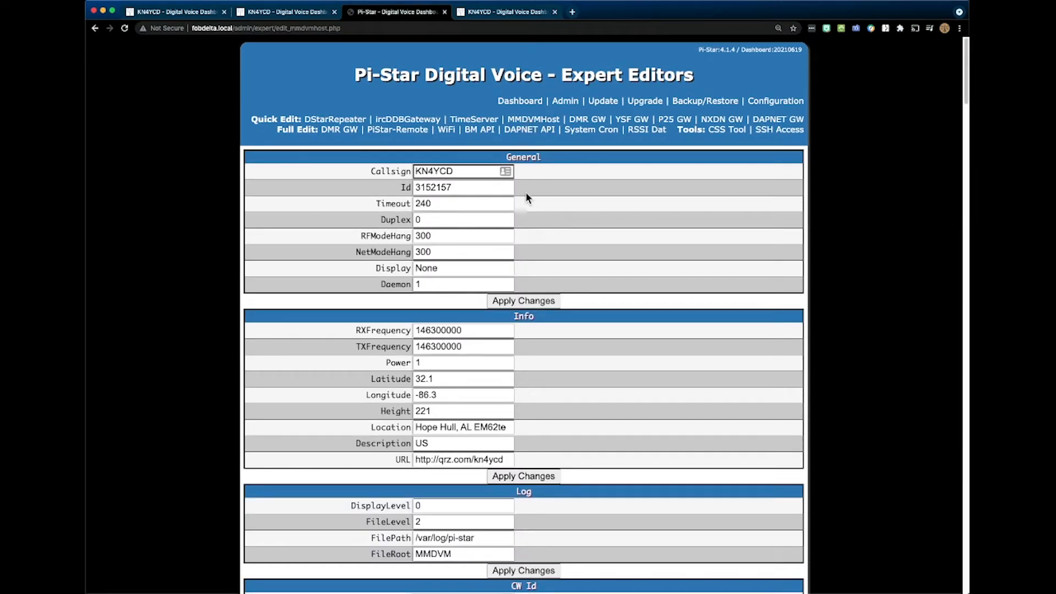
# - Examine the fobdelta node's MMDVMHost Info, Log, CW Id, Id Lookup and Modem settings, including the RX and TX offsets
pyautogui.scroll(-1, 549, 219)
pyautogui.scroll(-5, 550, 218)
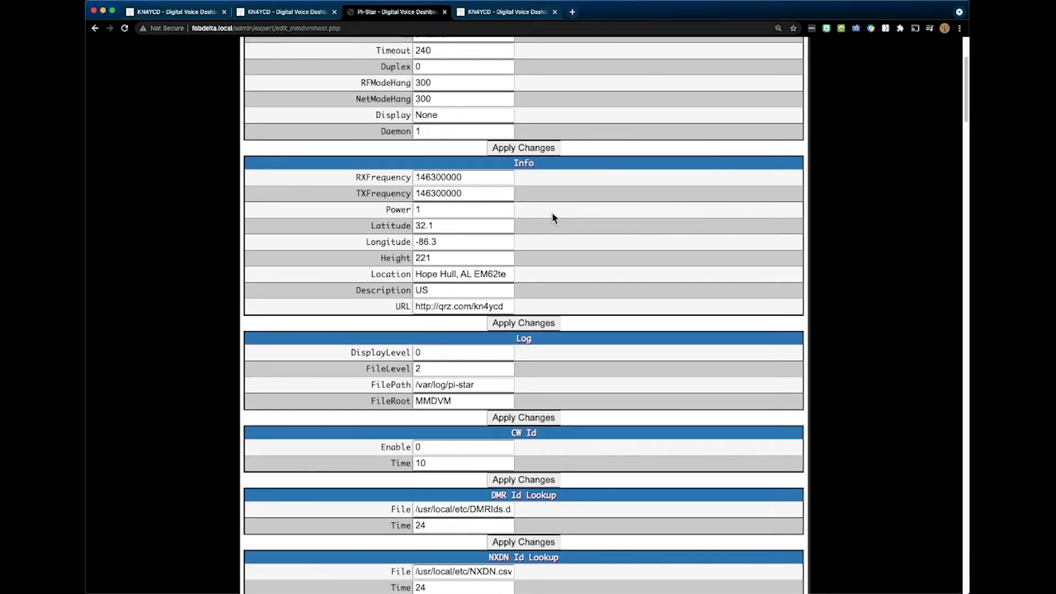
pyautogui.scroll(-10, 552, 215)
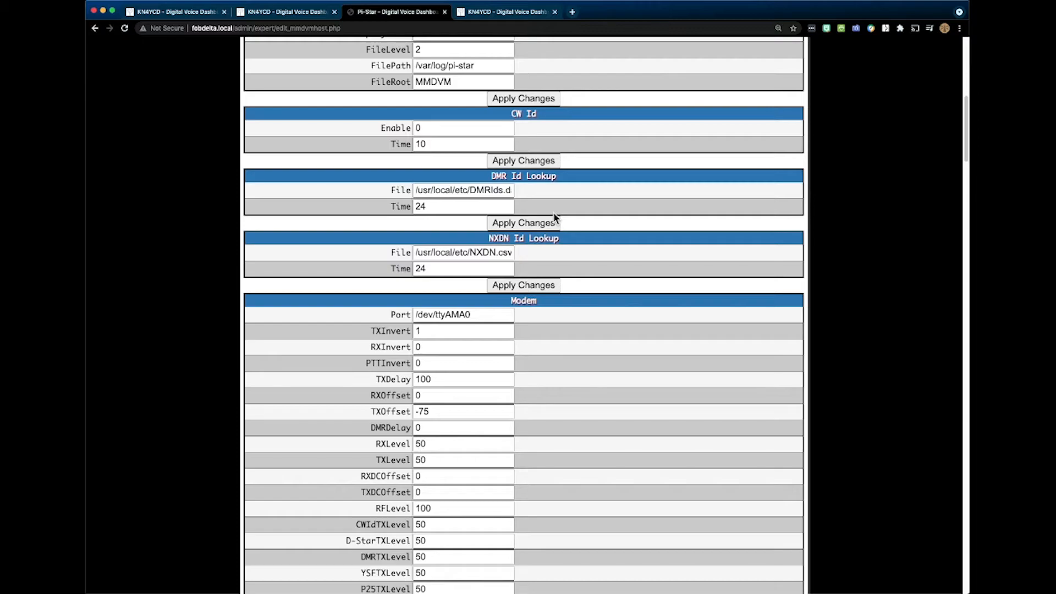
pyautogui.scroll(-3, 553, 215)
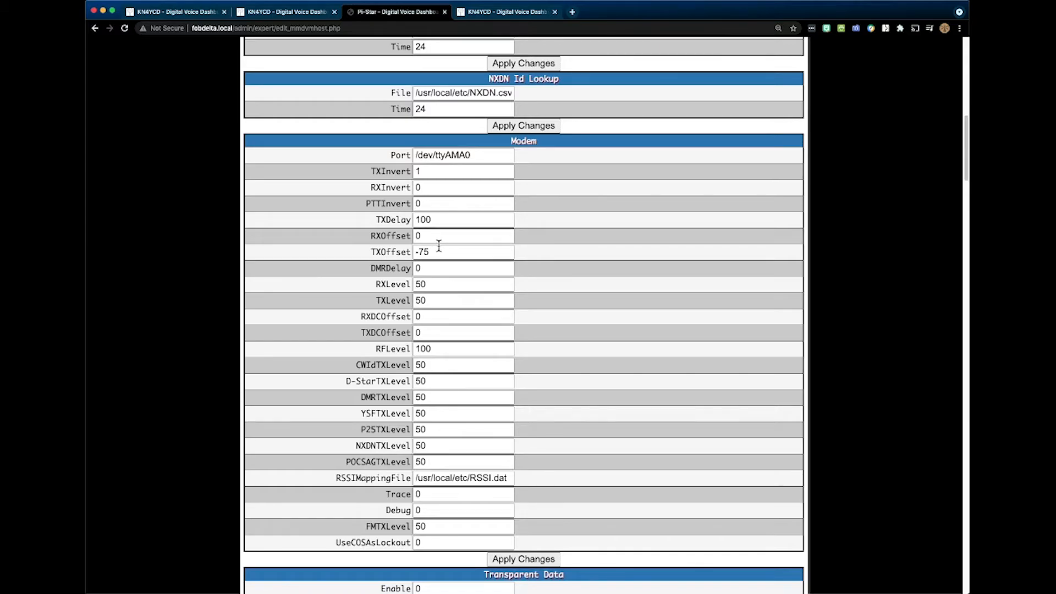
pyautogui.scroll(10, 439, 246)
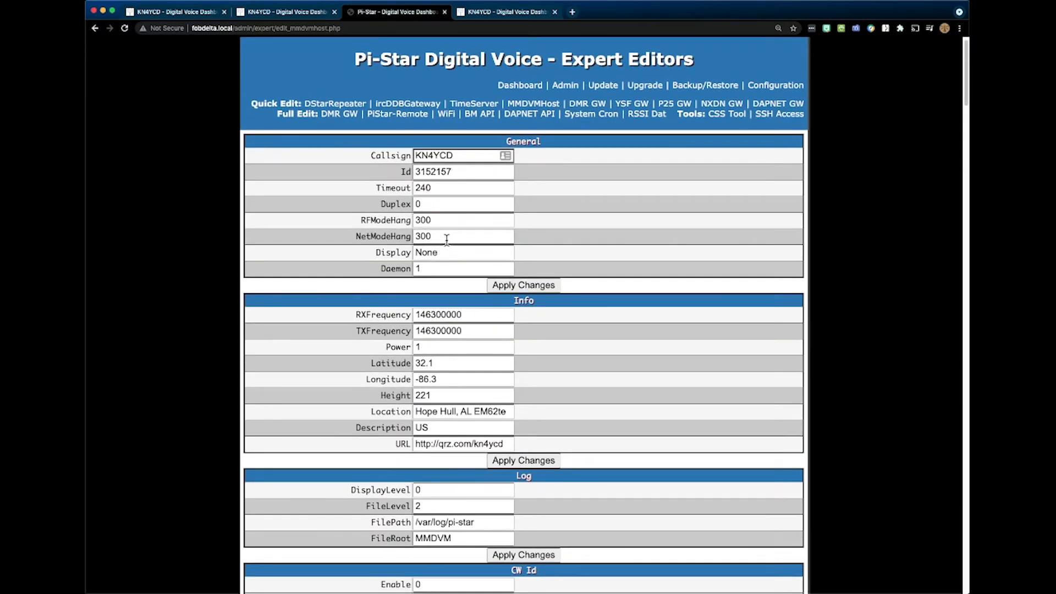
# - Return the fobdelta, fobakula and fobapache nodes to their main dashboards and examine the gateway activity on fobapache
pyautogui.scroll(1, 446, 241)
pyautogui.click(536, 105)
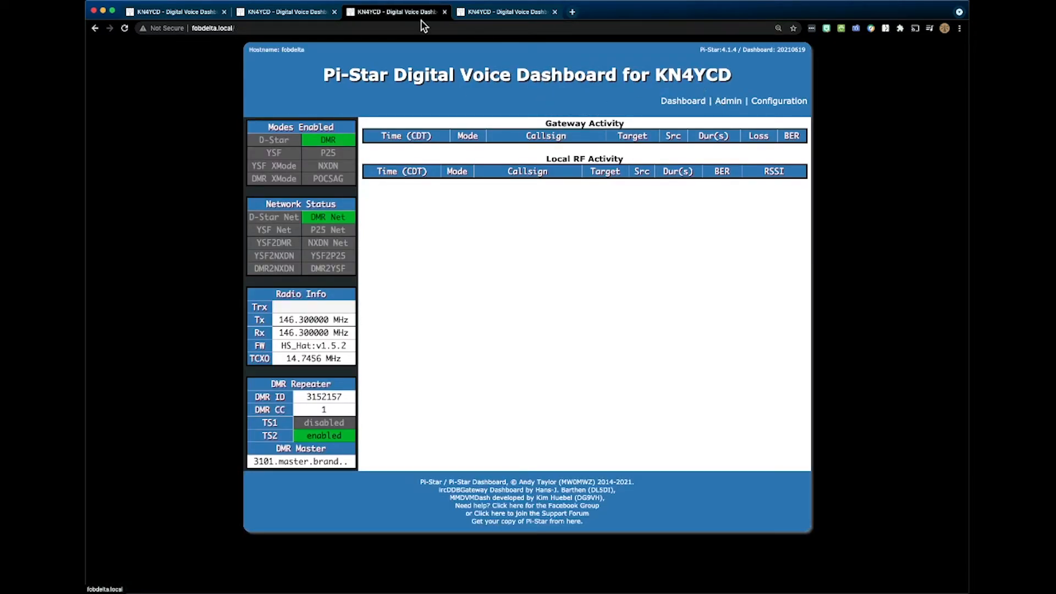
pyautogui.click(314, 13)
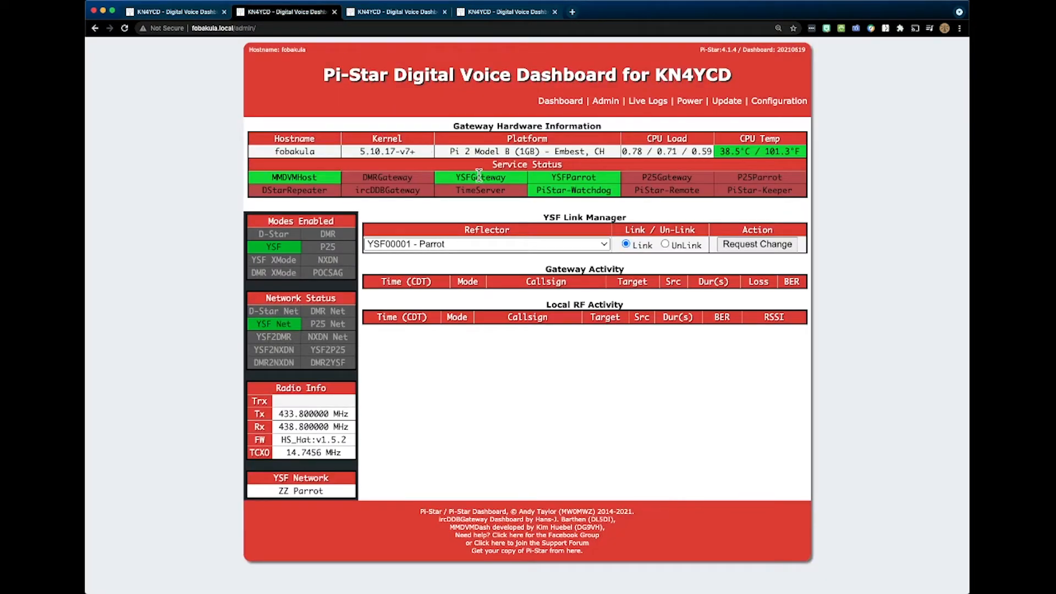
pyautogui.click(568, 103)
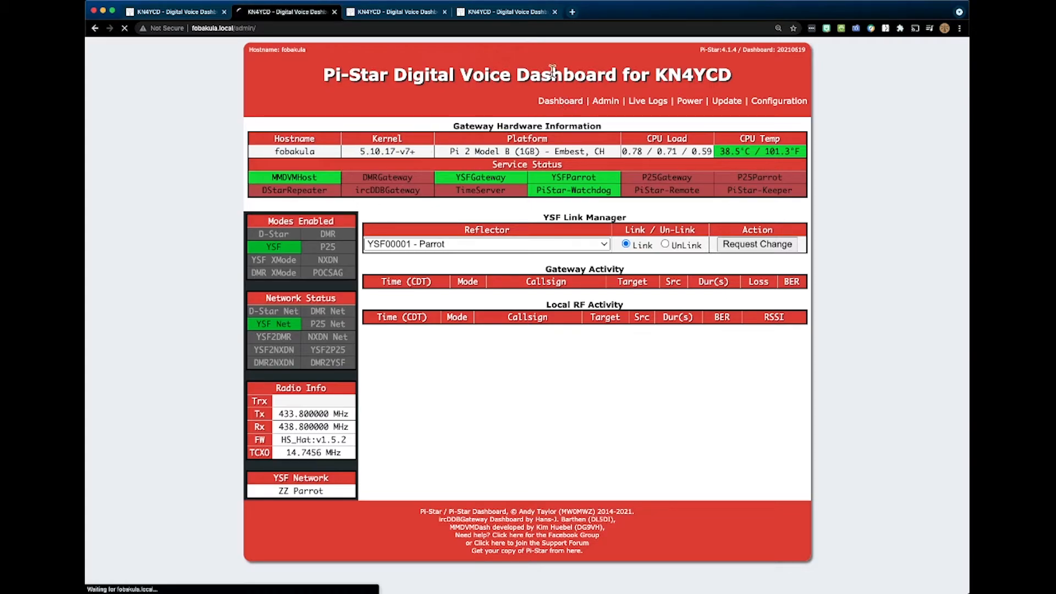
pyautogui.click(494, 14)
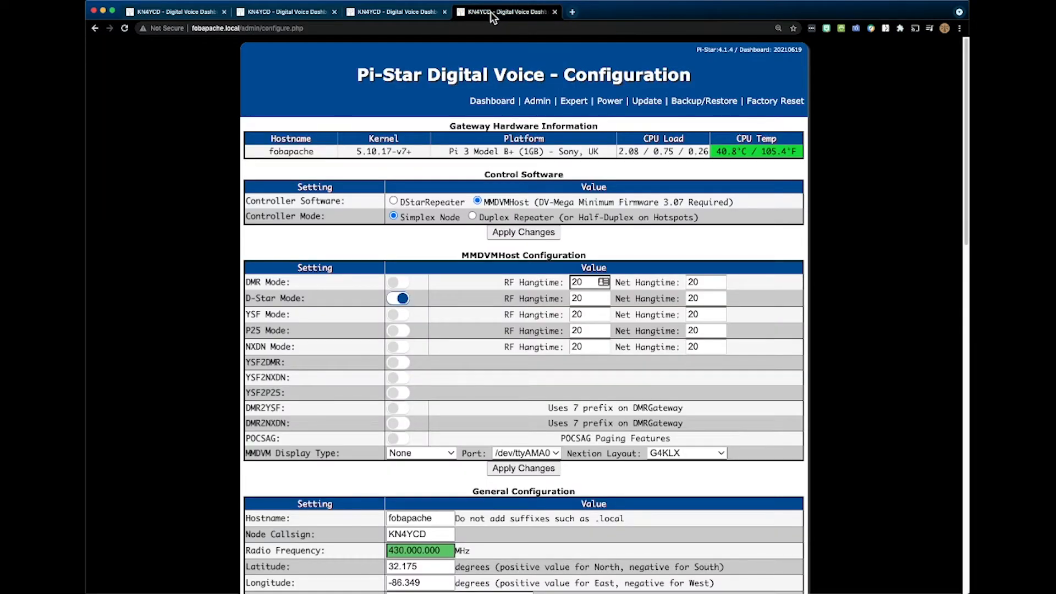
pyautogui.click(485, 106)
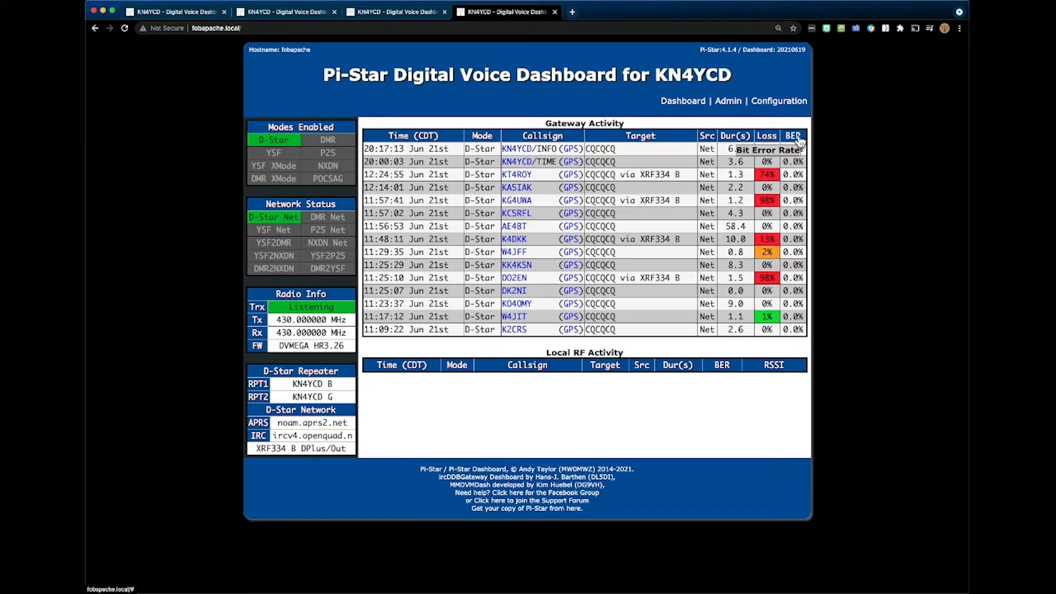
# - Open the MMDVMHost quick editor among the fobapache node's expert editors
pyautogui.click(770, 102)
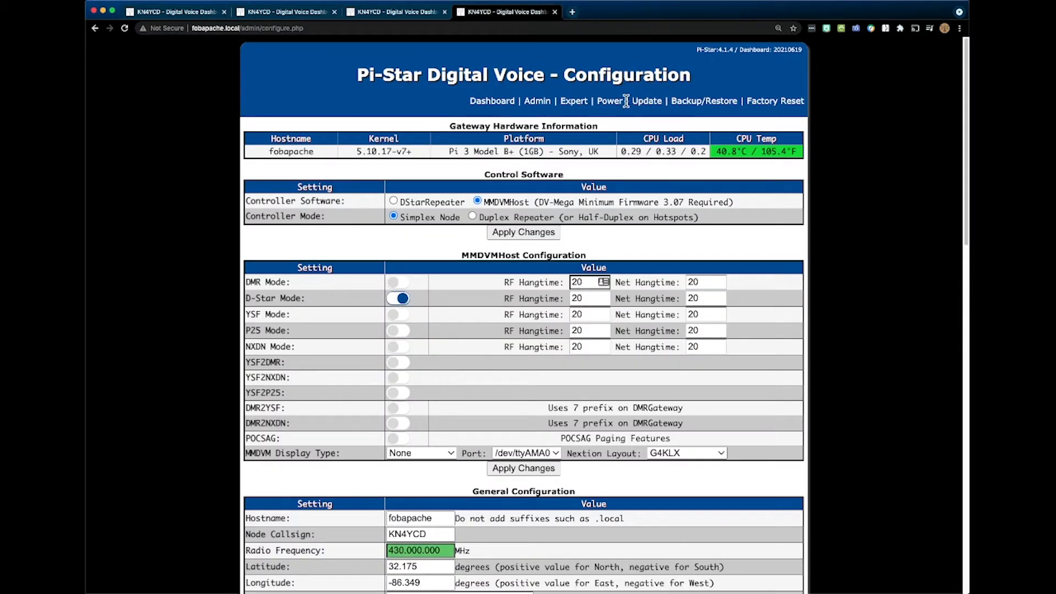
pyautogui.click(574, 102)
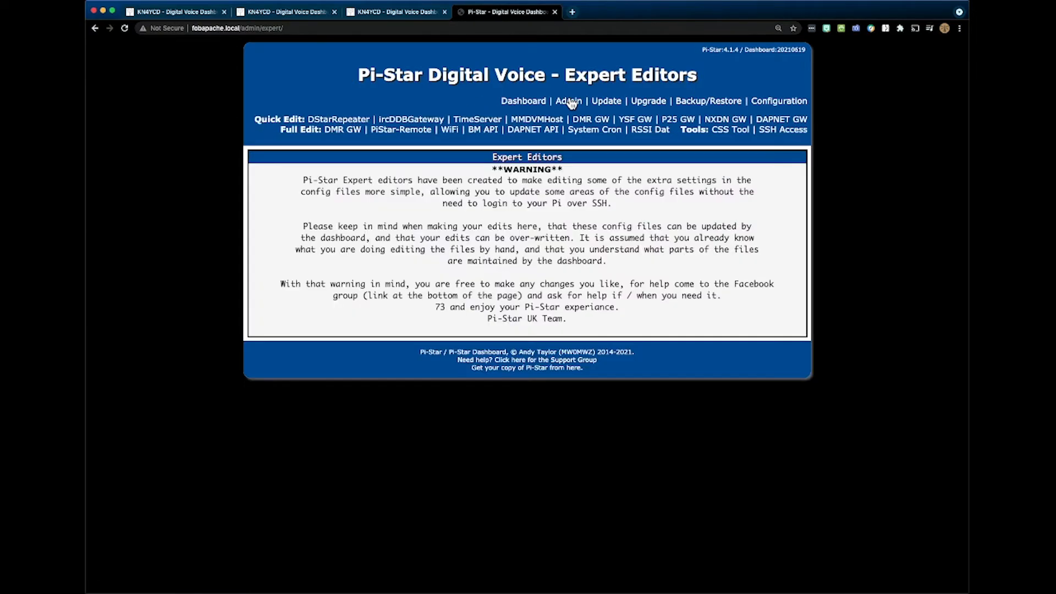
pyautogui.click(529, 122)
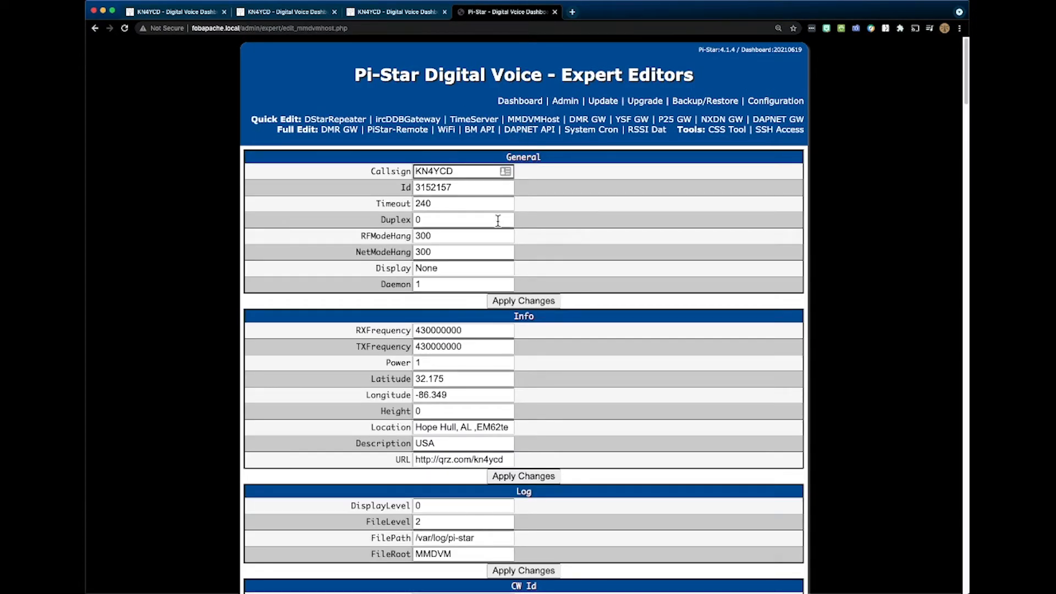
# - Examine the fobapache node's MMDVMHost Modem settings and its DMR, System Fusion, P25 and NXDN Network sections
pyautogui.scroll(-8, 498, 220)
pyautogui.scroll(-6, 497, 220)
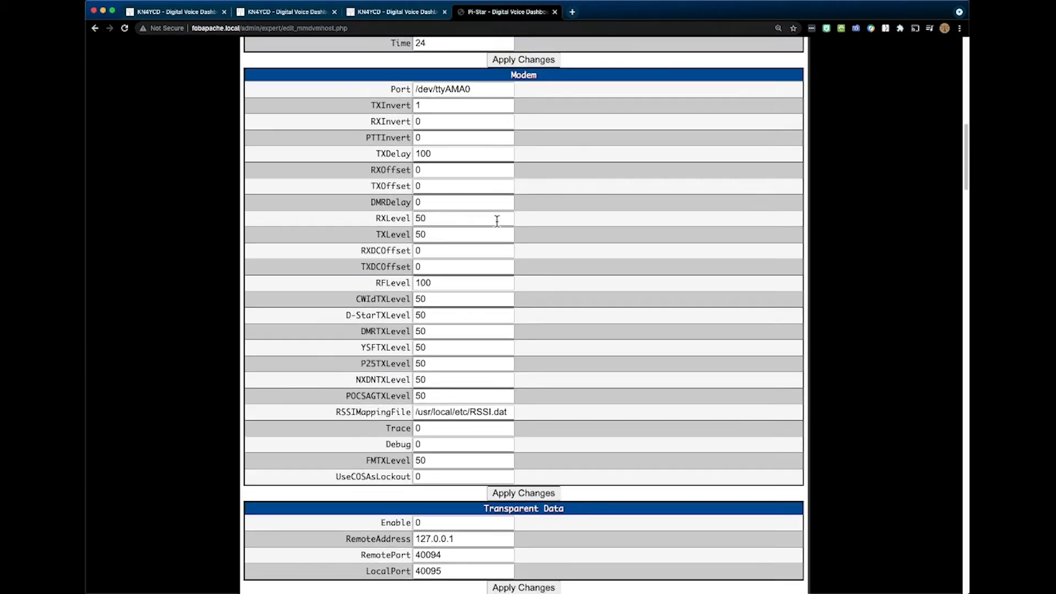
pyautogui.scroll(-1, 440, 209)
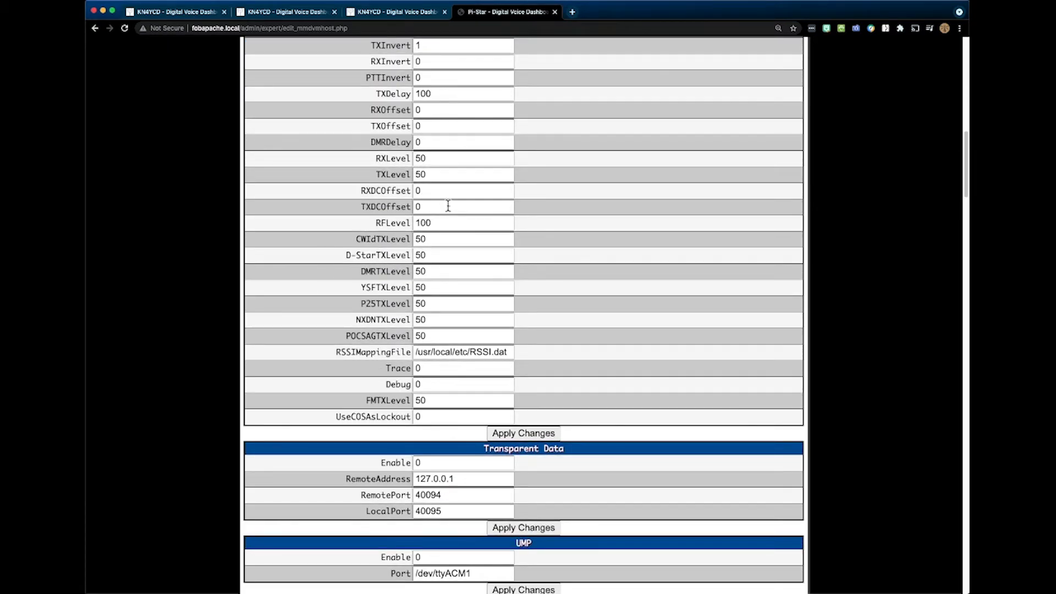
pyautogui.scroll(4, 449, 209)
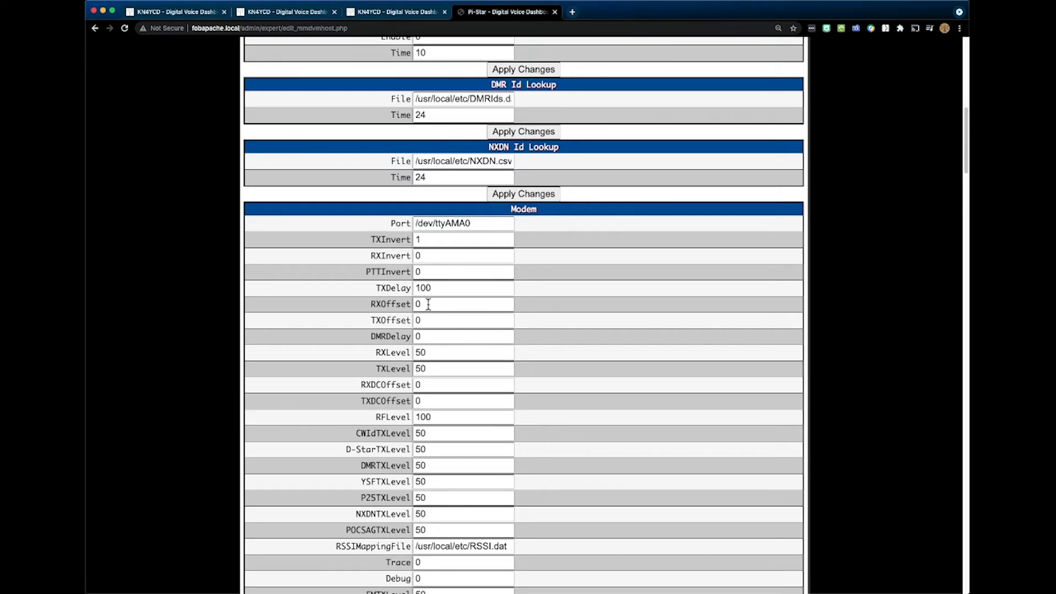
pyautogui.scroll(-8, 428, 309)
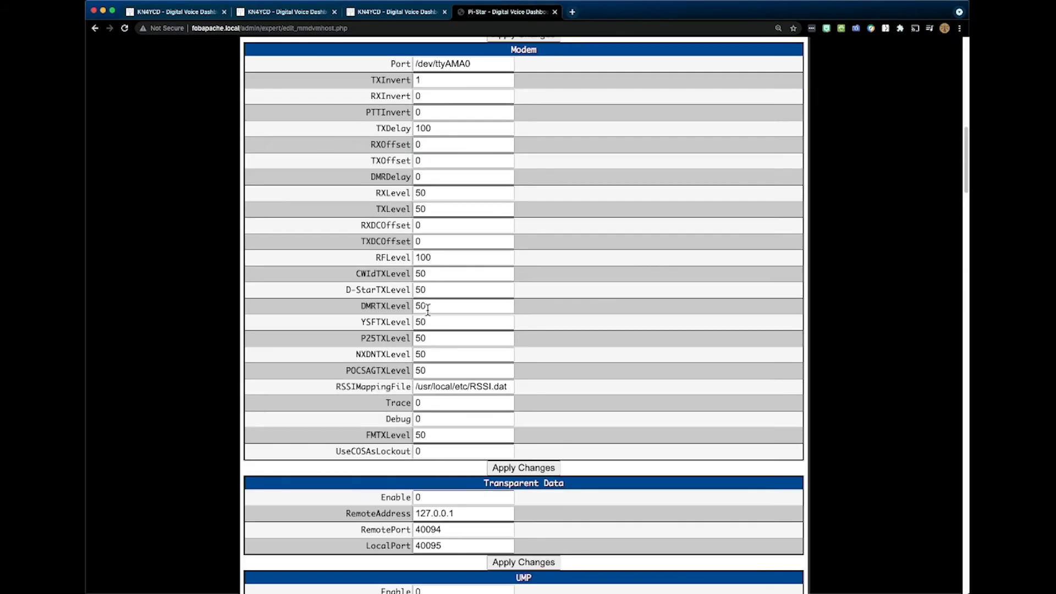
pyautogui.scroll(-20, 432, 315)
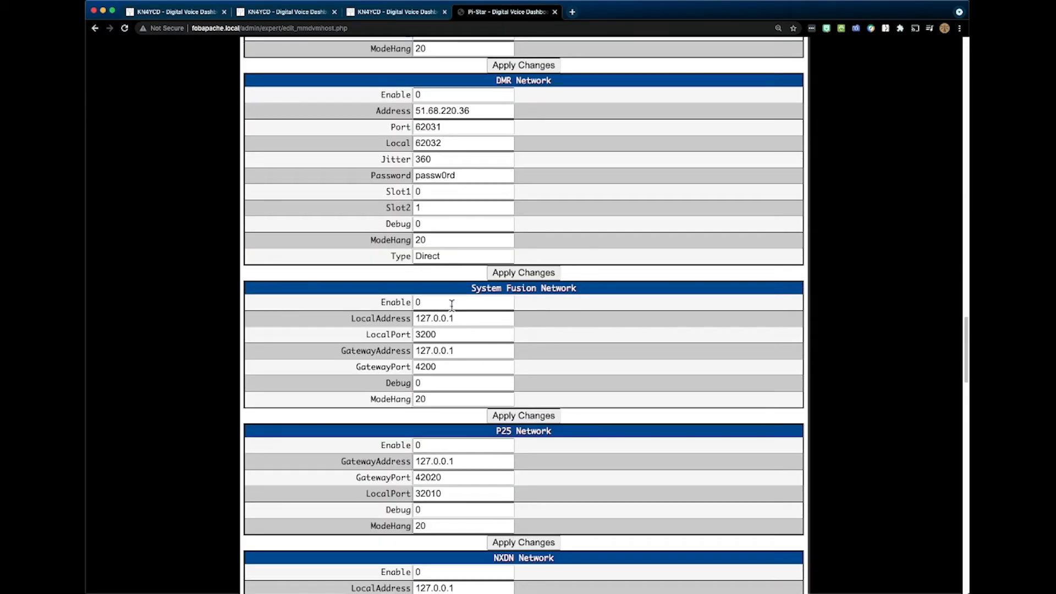
pyautogui.scroll(-3, 490, 303)
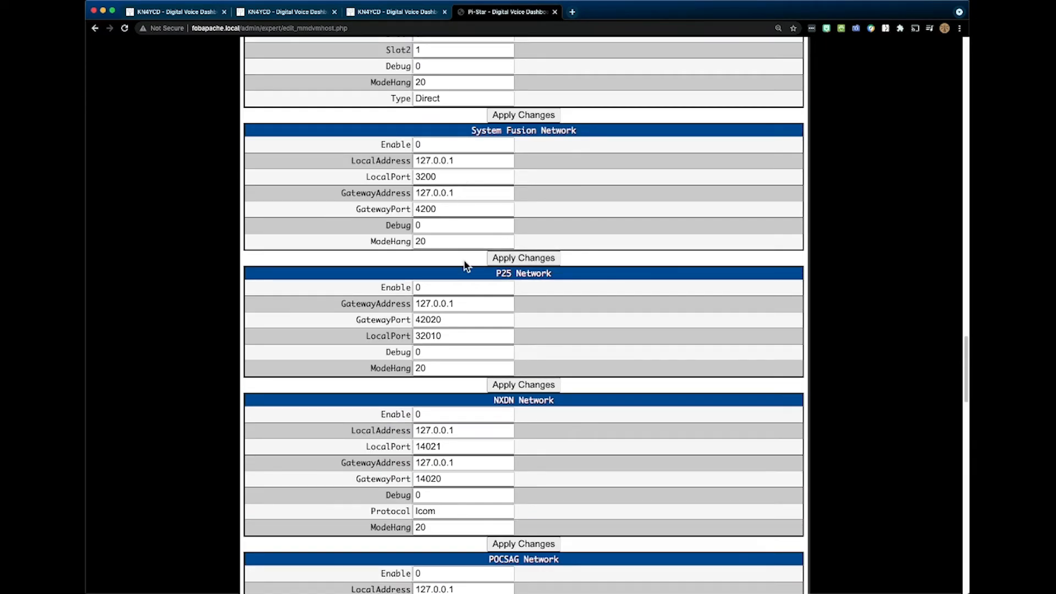
pyautogui.scroll(1, 442, 362)
pyautogui.scroll(2, 442, 361)
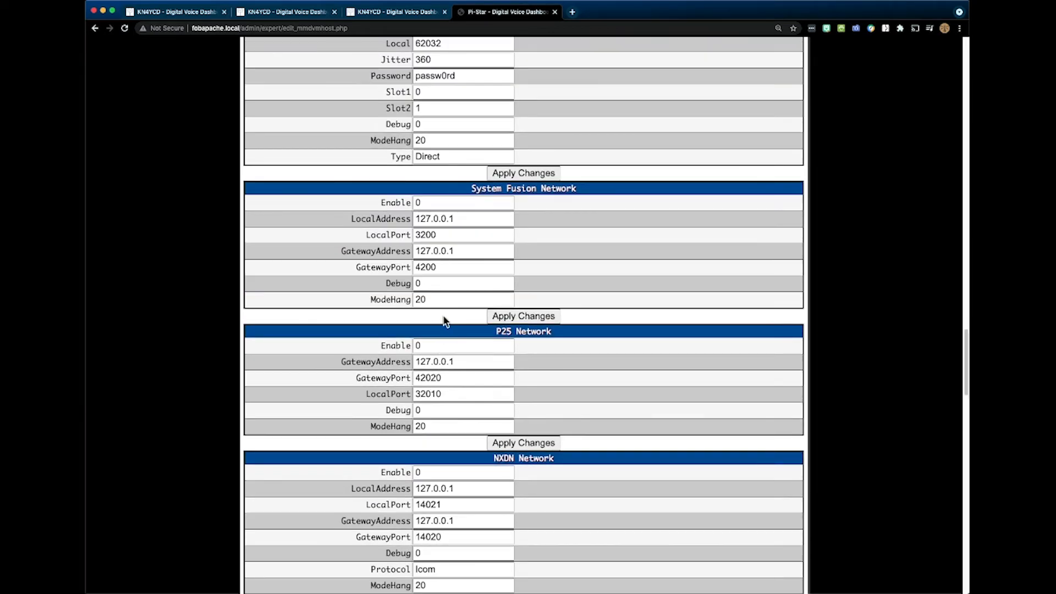
pyautogui.scroll(3, 460, 147)
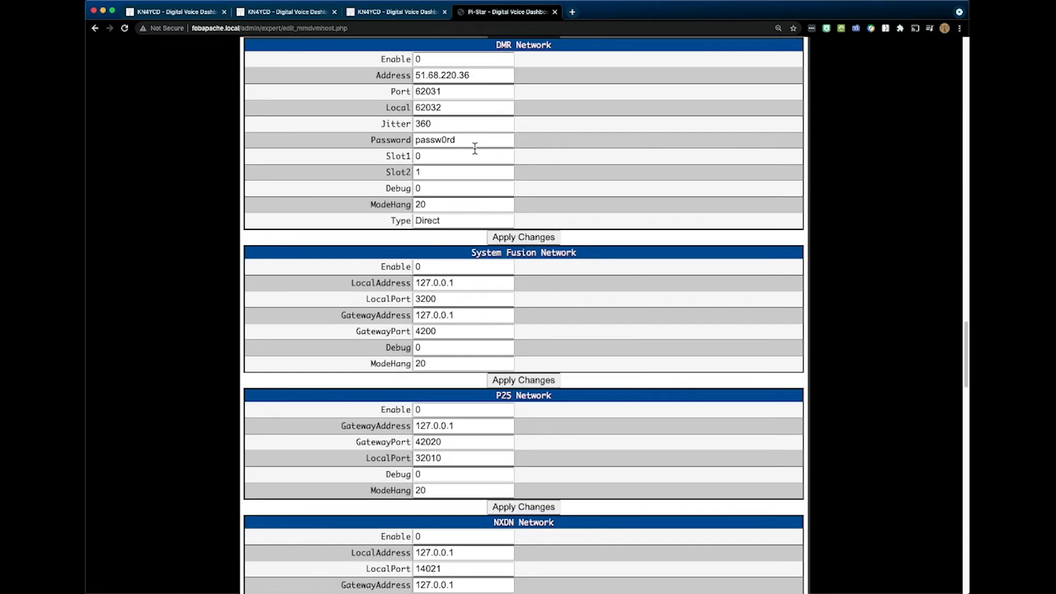
# - Examine the MMDVMHost display sections HD44780, Nextion, OLED and LCDproc, followed by the Lock File, Mobile GPS, Remote Control and FM settings
pyautogui.scroll(-15, 480, 368)
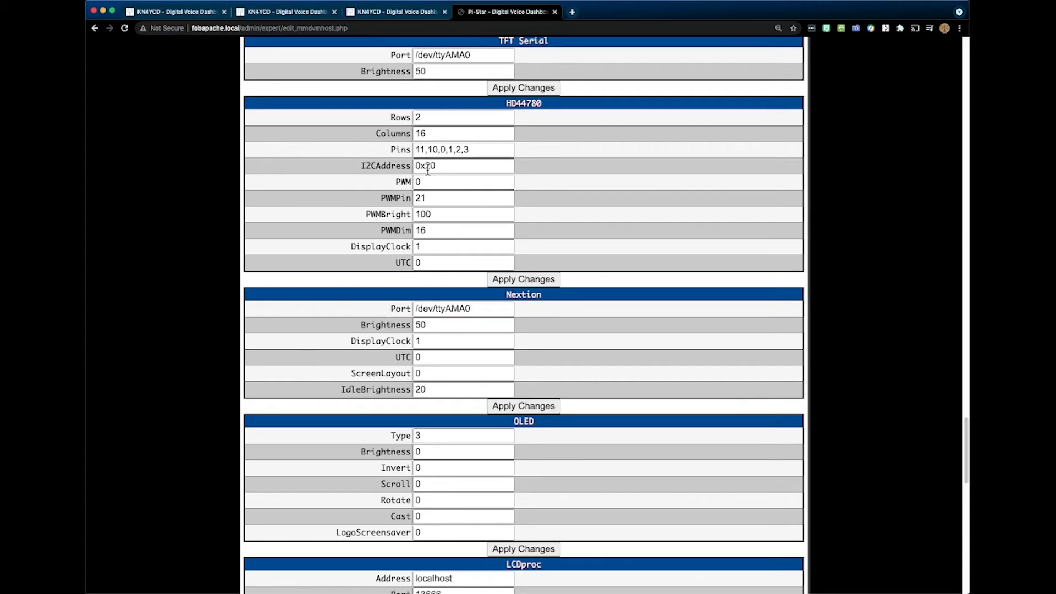
pyautogui.scroll(3, 440, 181)
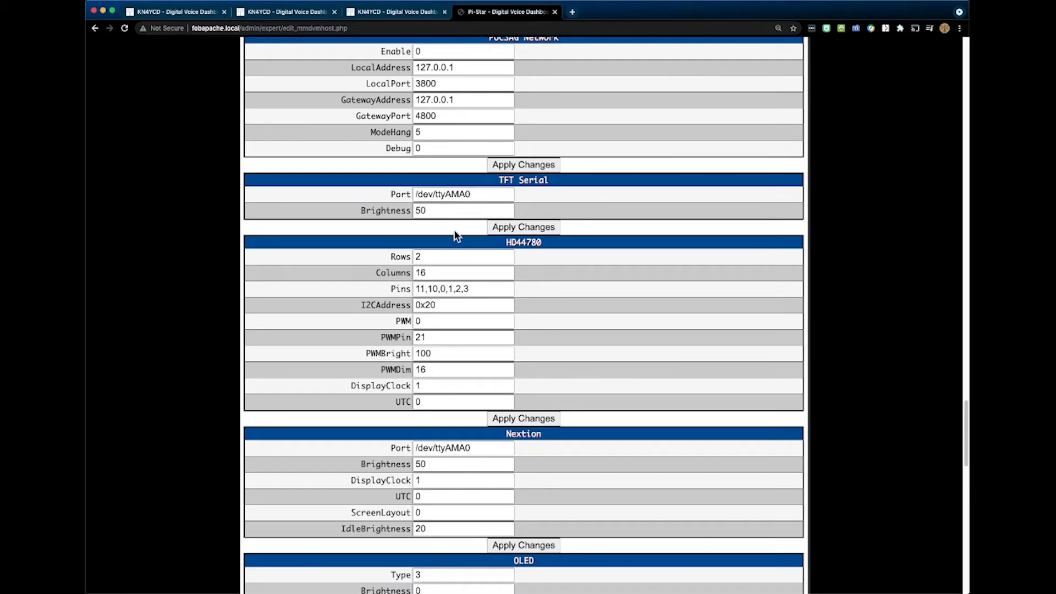
pyautogui.scroll(-6, 474, 383)
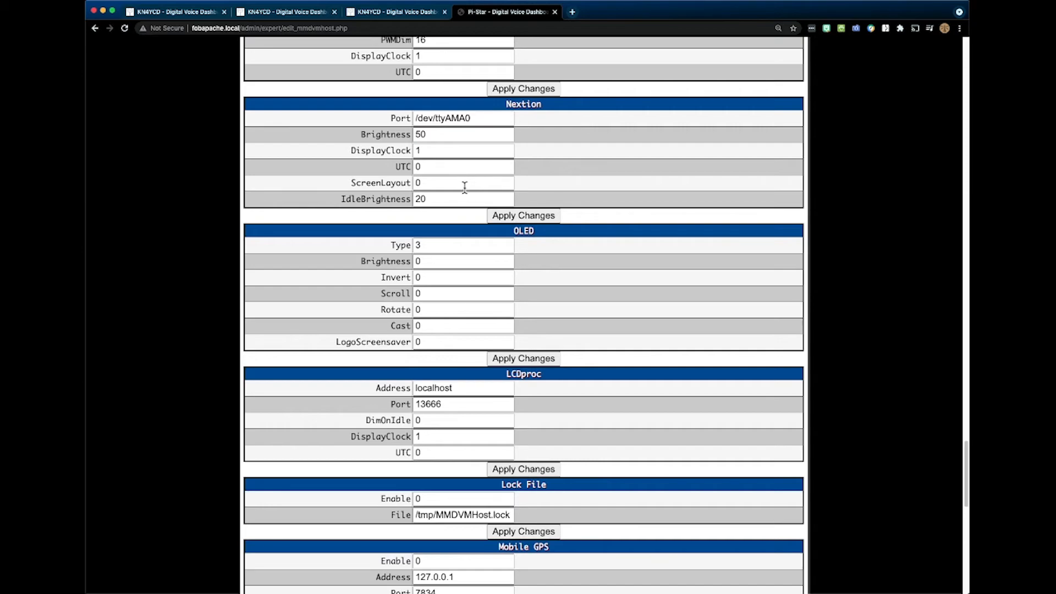
pyautogui.scroll(-3, 466, 221)
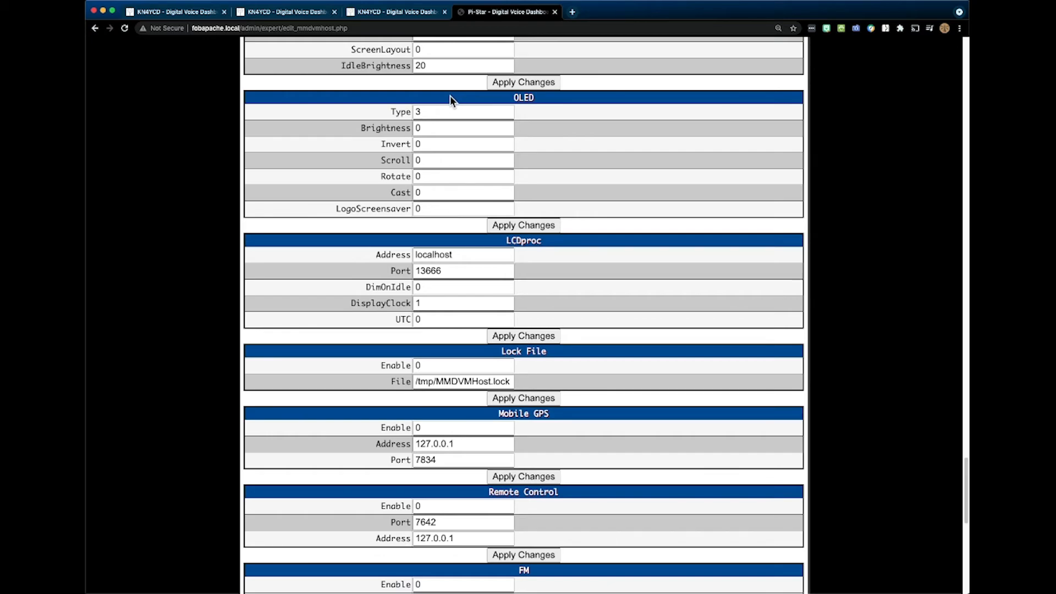
pyautogui.scroll(-1, 429, 138)
pyautogui.scroll(-6, 427, 141)
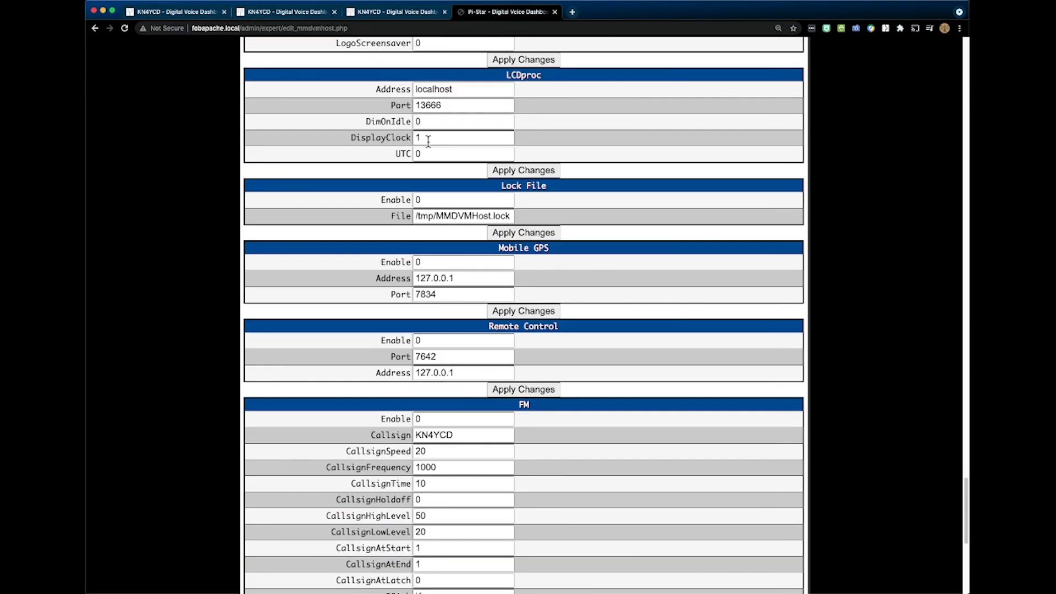
pyautogui.scroll(-4, 428, 141)
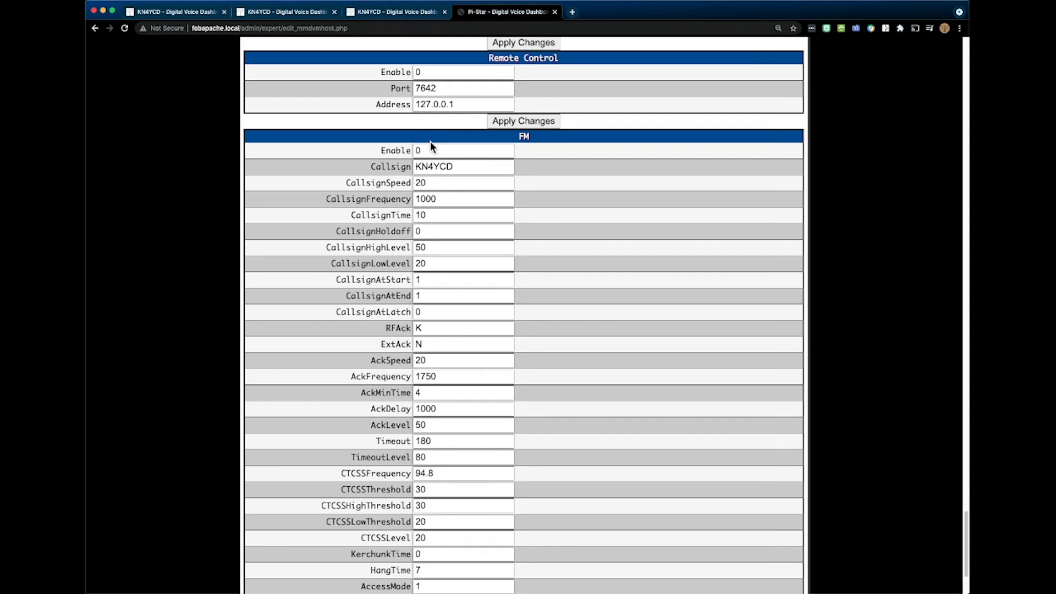
pyautogui.scroll(-3, 430, 141)
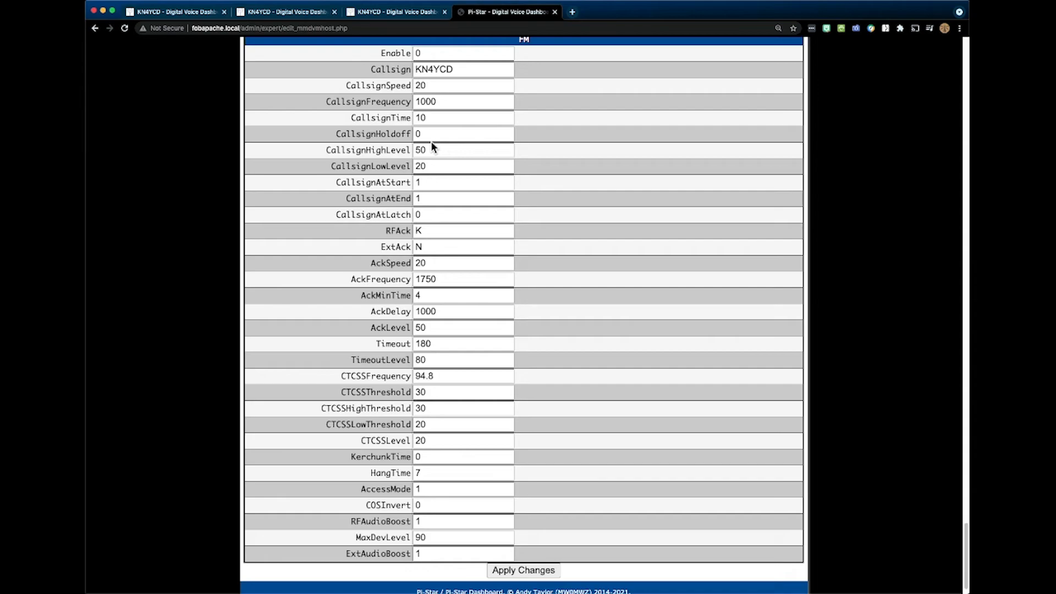
pyautogui.scroll(-1, 442, 141)
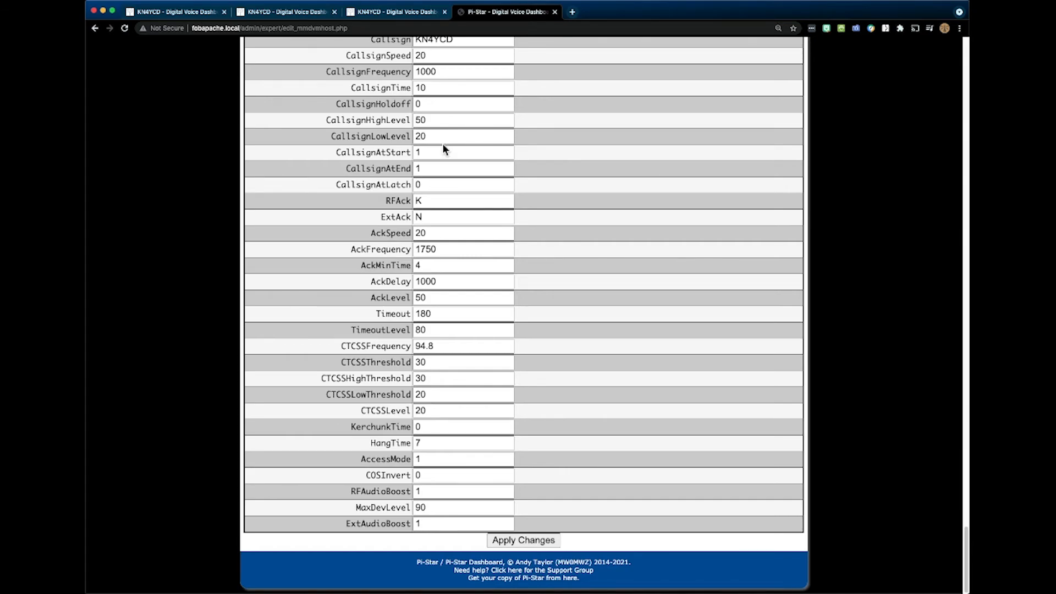
# - Open the fobapache node's CSS Tool and copy its Background Banners colour value 0251A0
pyautogui.scroll(3, 435, 140)
pyautogui.scroll(20, 435, 140)
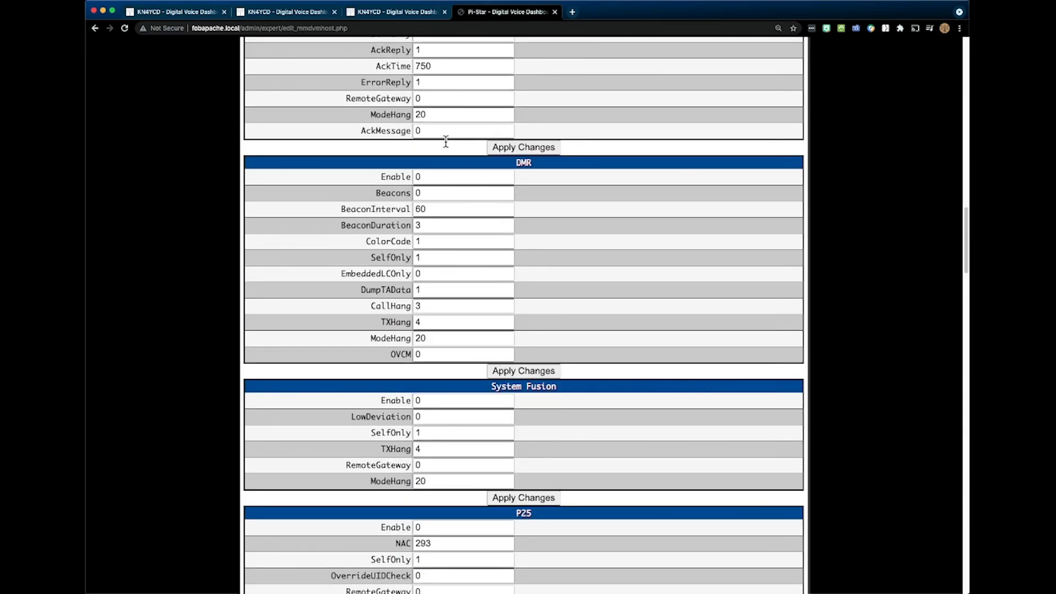
pyautogui.scroll(15, 446, 142)
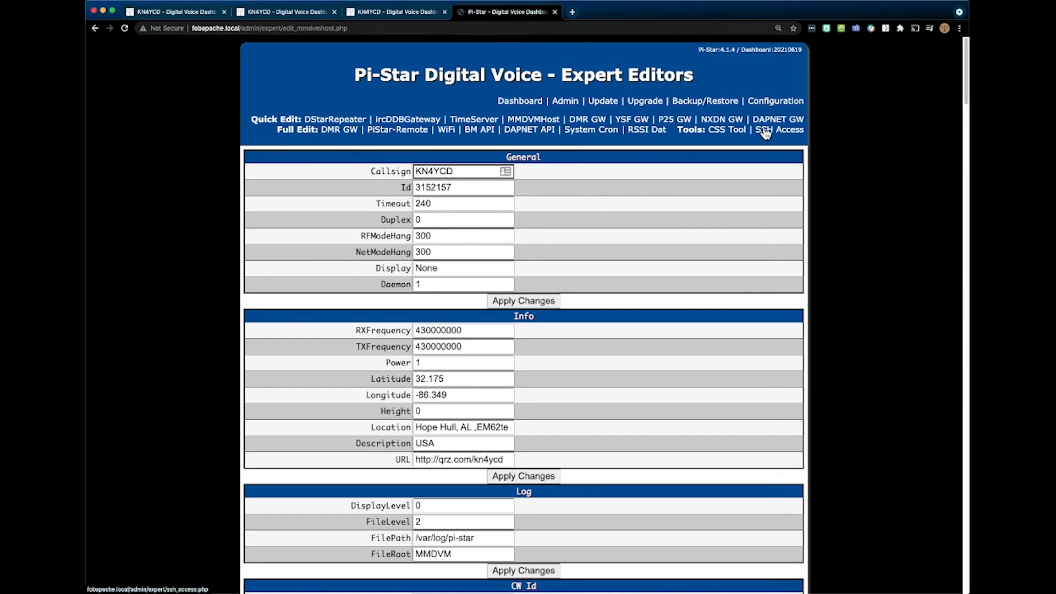
pyautogui.click(723, 135)
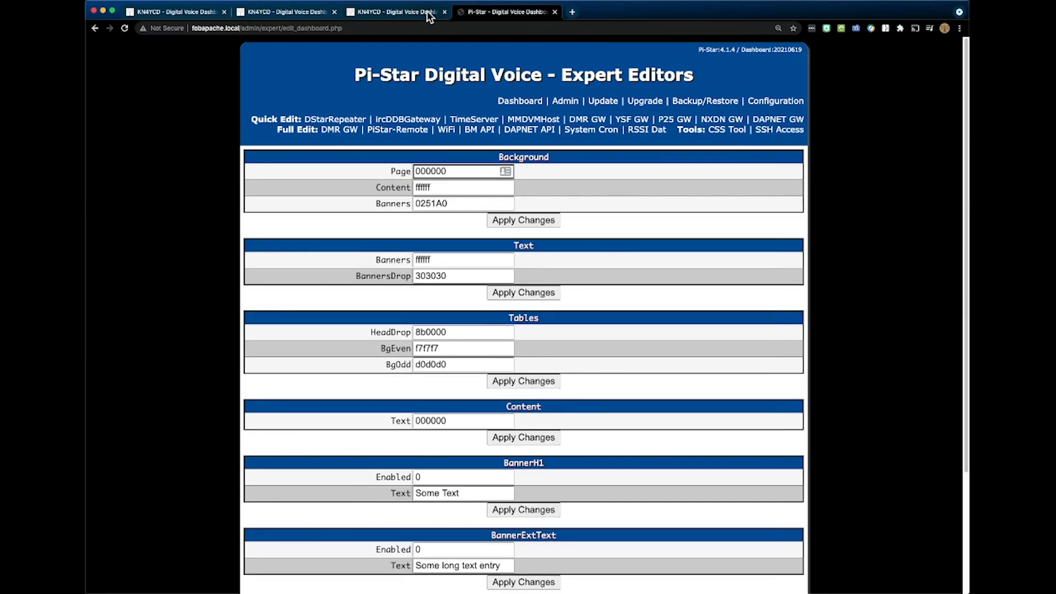
pyautogui.click(453, 203)
pyautogui.moveTo(453, 203); pyautogui.dragTo(392, 202)
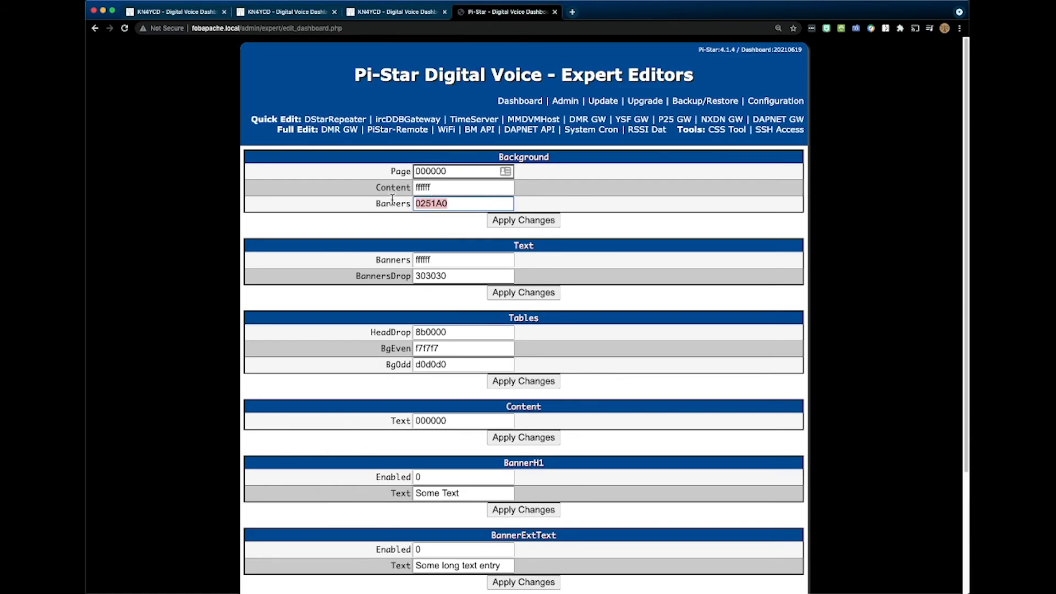
pyautogui.rightClick(419, 205)
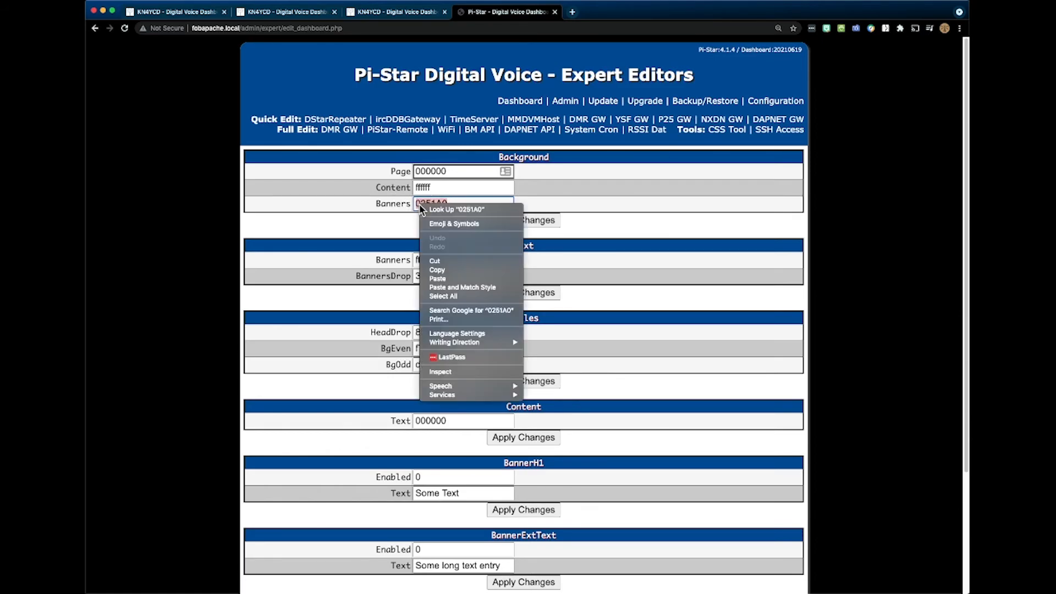
pyautogui.click(437, 269)
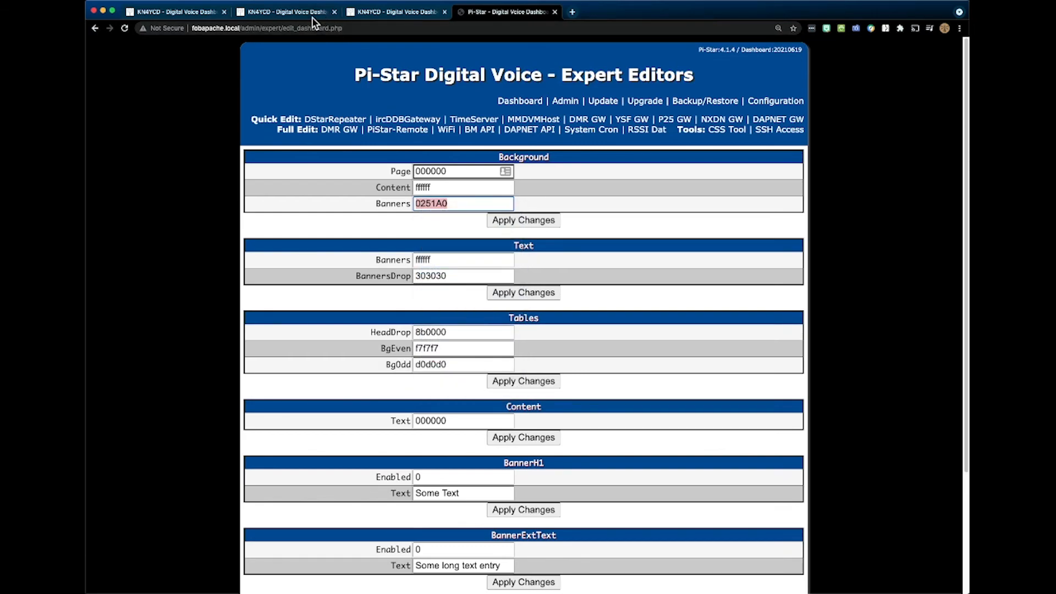
# - Switch to the fobakula node and open the CSS Tool among its expert editors
pyautogui.click(312, 18)
pyautogui.click(776, 104)
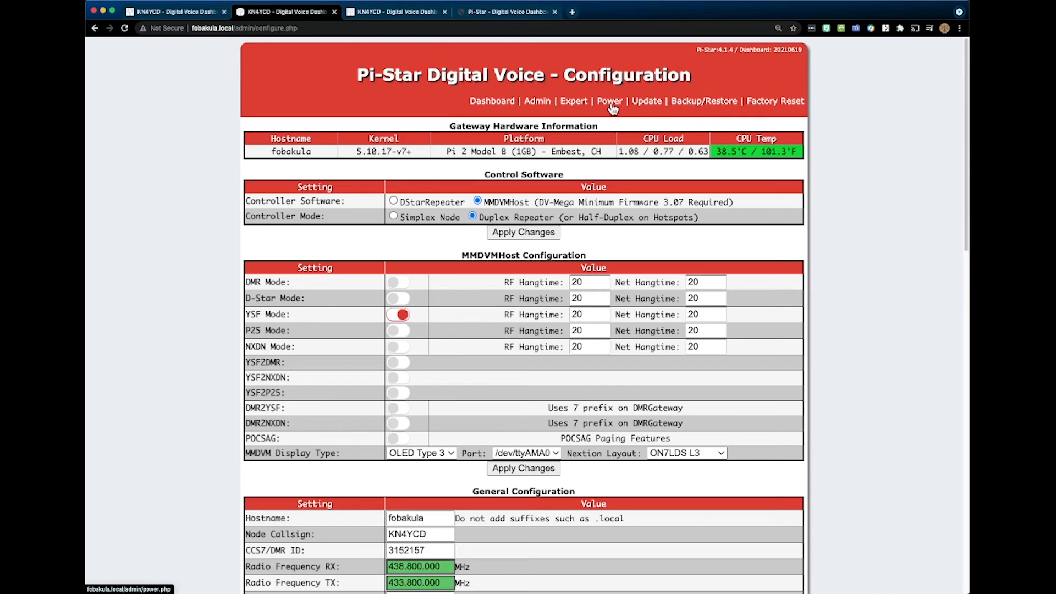
pyautogui.click(582, 101)
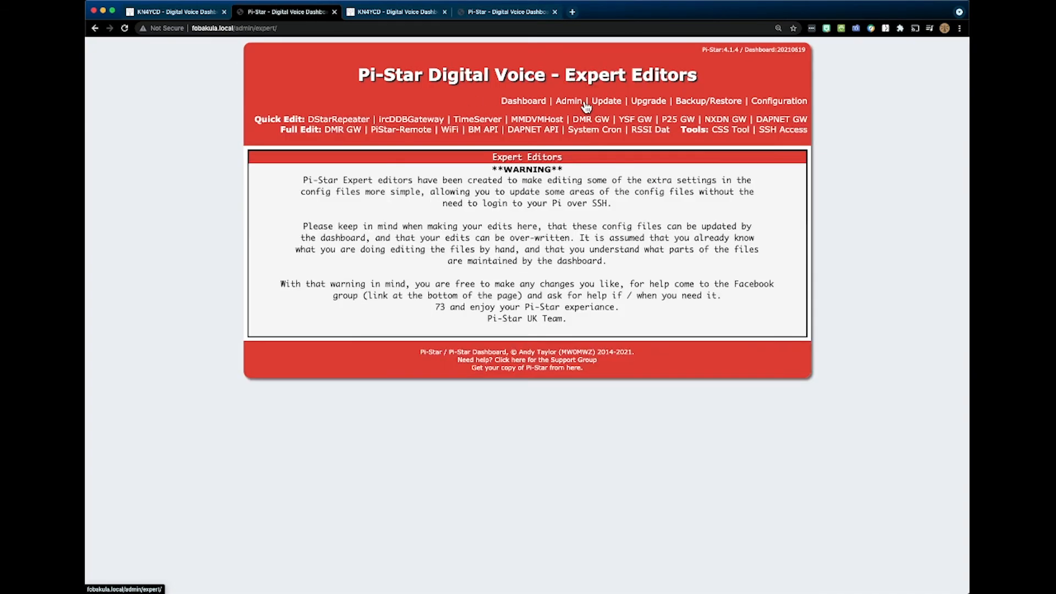
pyautogui.click(727, 131)
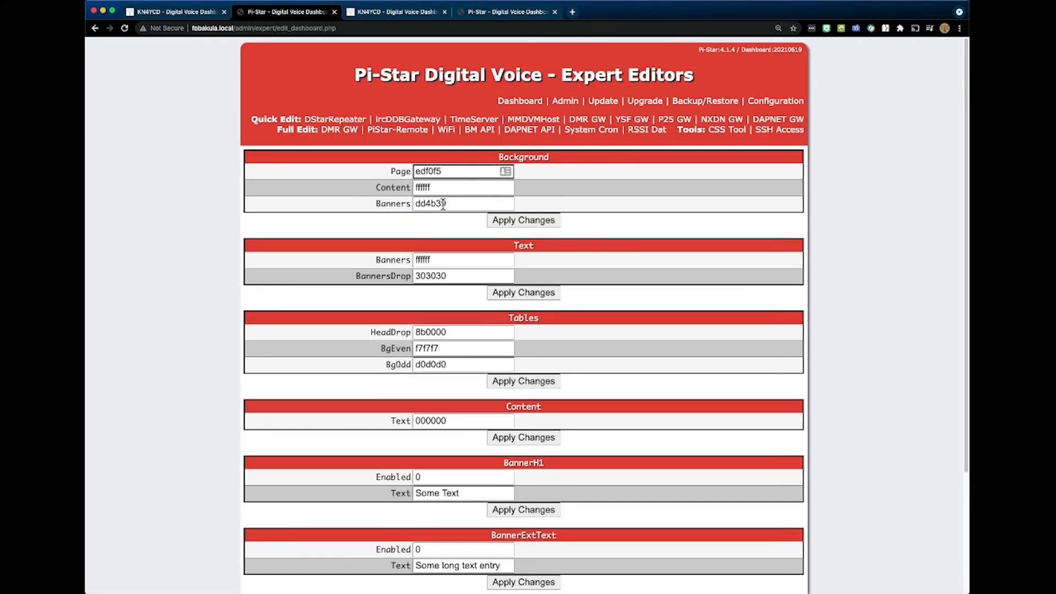
# - Replace fobakula's Background Banners colour with the copied value 0251A0 and apply the change
pyautogui.moveTo(465, 208); pyautogui.dragTo(371, 200)
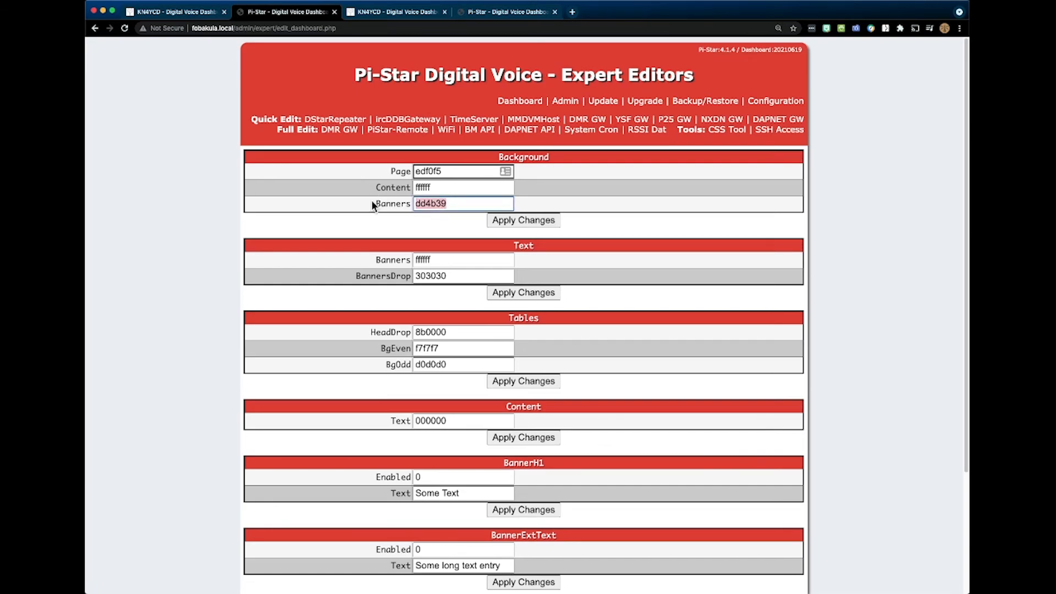
pyautogui.rightClick(435, 206)
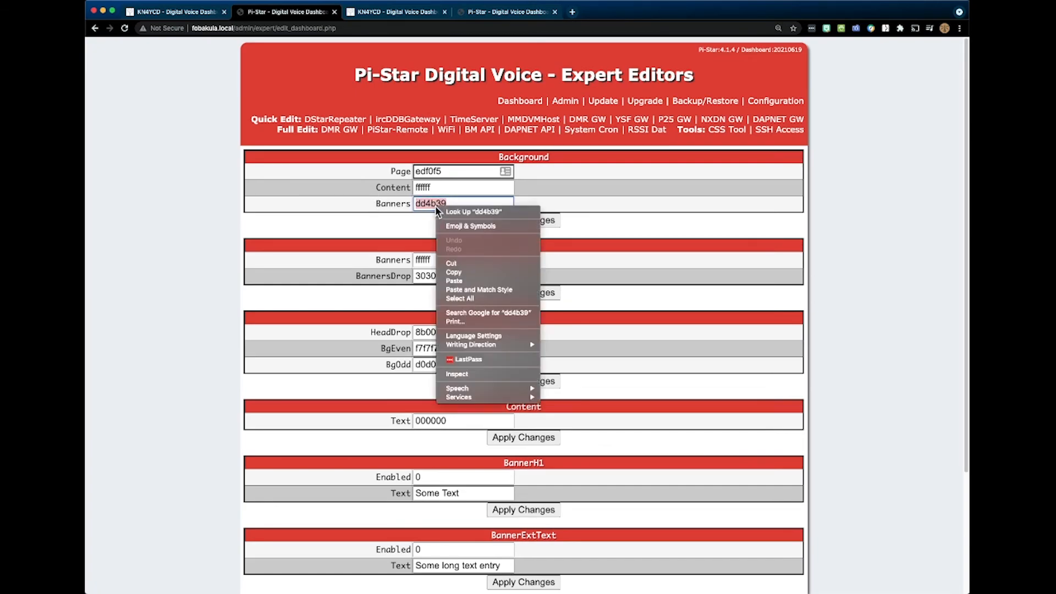
pyautogui.click(460, 281)
pyautogui.click(504, 220)
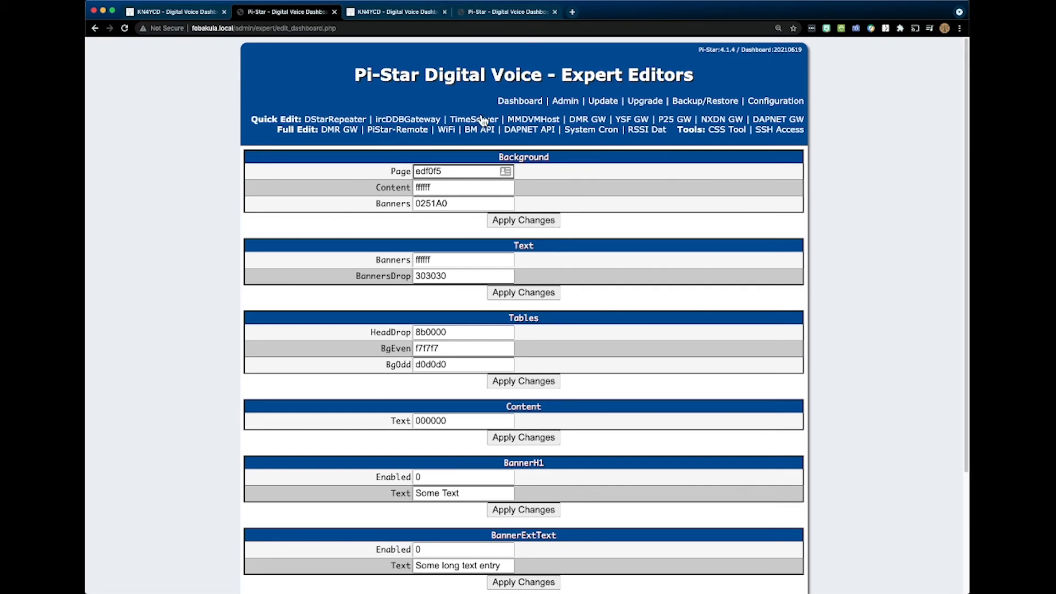
# - Look over fobakula's remaining CSS settings down to the factory reset option, and open the node's Backup/Restore page
pyautogui.scroll(-2, 447, 214)
pyautogui.scroll(-4, 447, 214)
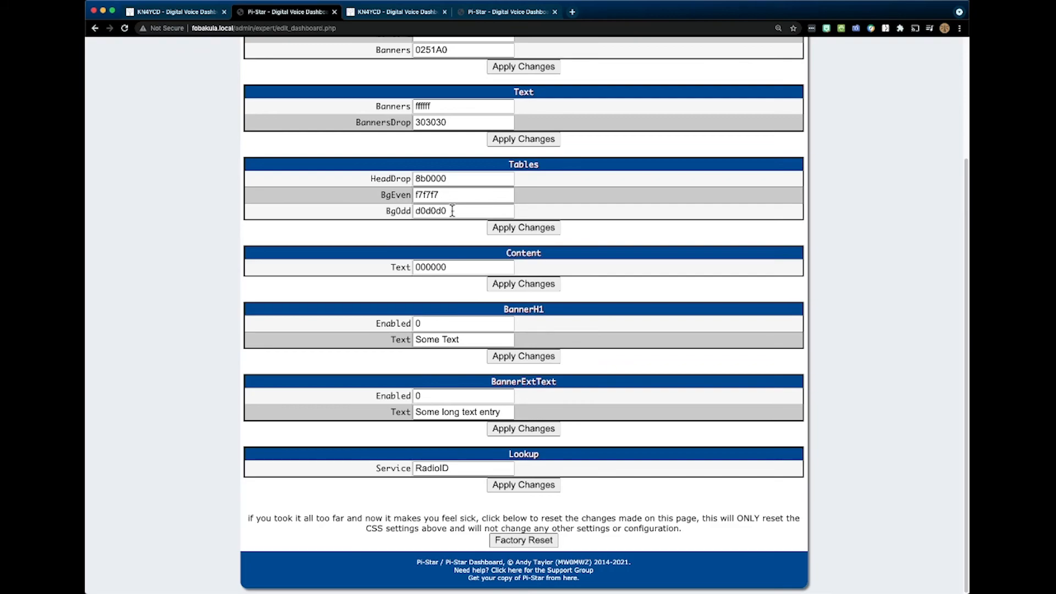
pyautogui.scroll(6, 452, 210)
pyautogui.scroll(-2, 454, 208)
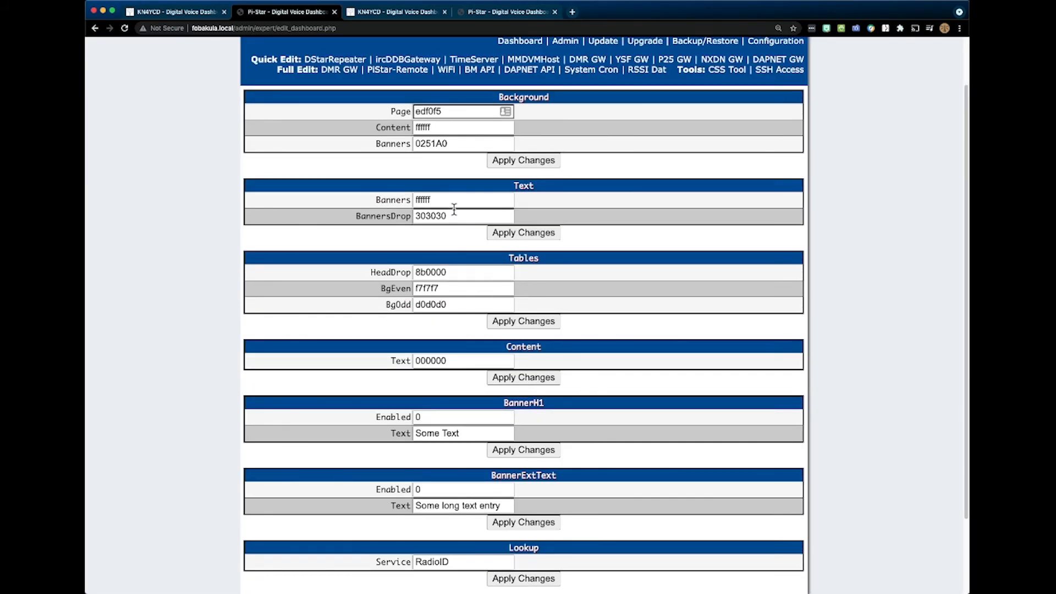
pyautogui.scroll(2, 455, 206)
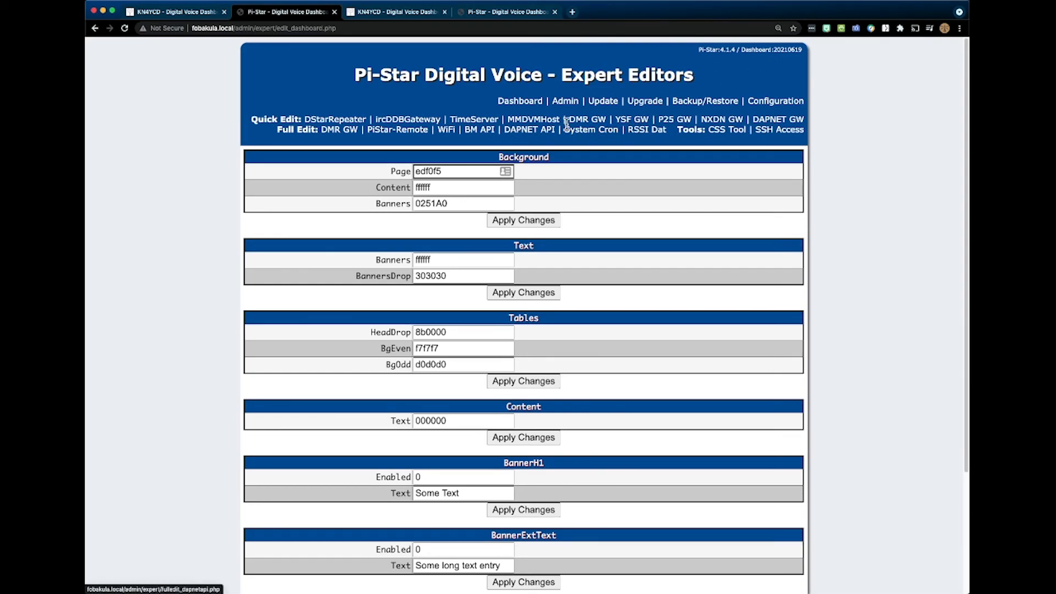
pyautogui.click(706, 102)
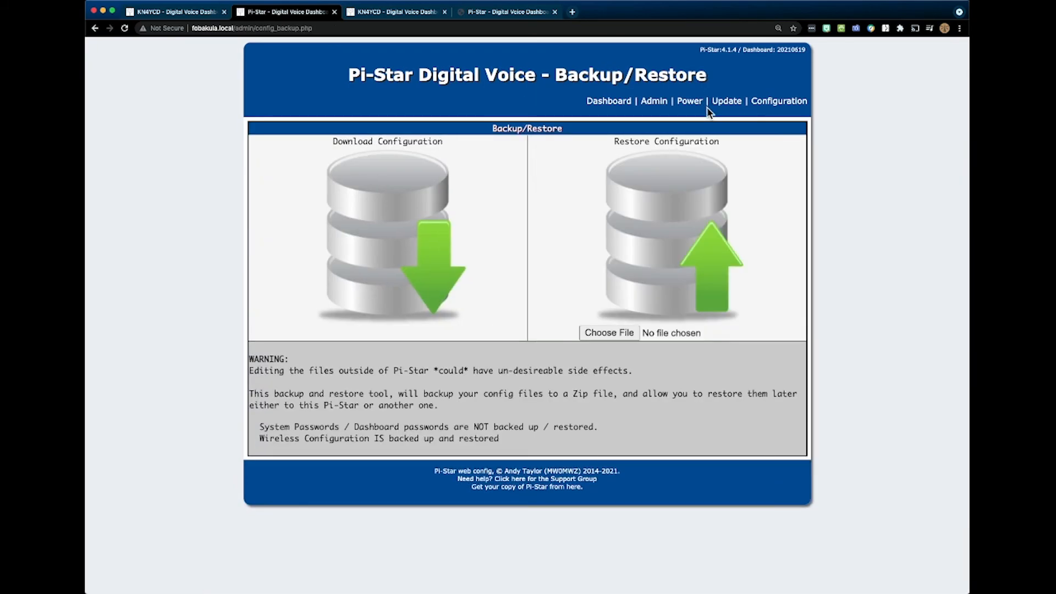